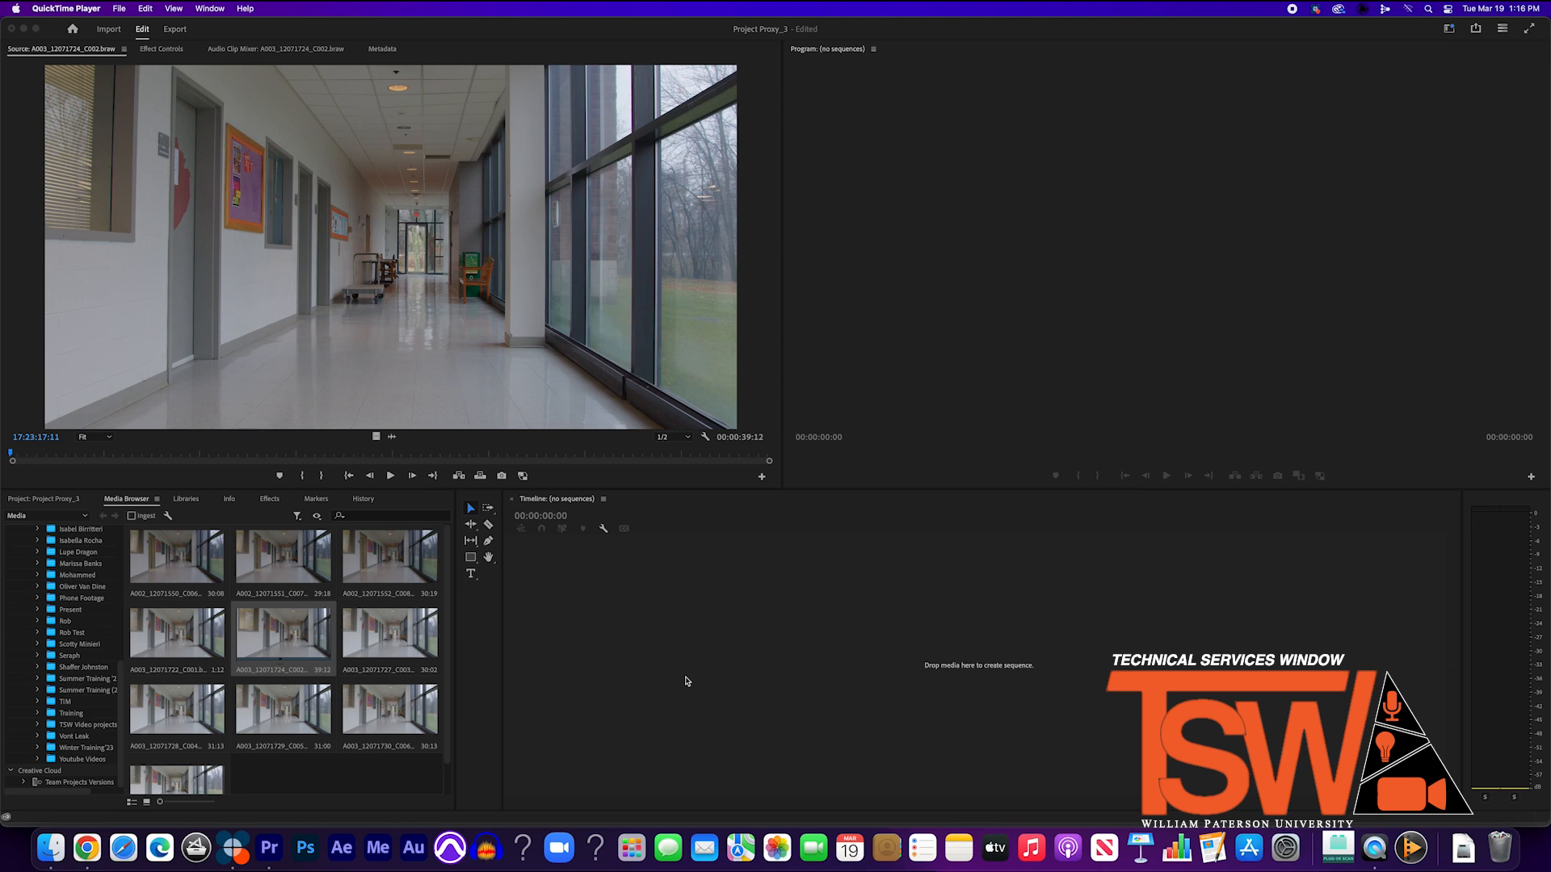
- Preview A003_12071724_C002.braw in the Source Monitor and import the clip into the project
click(388, 476)
click(388, 475)
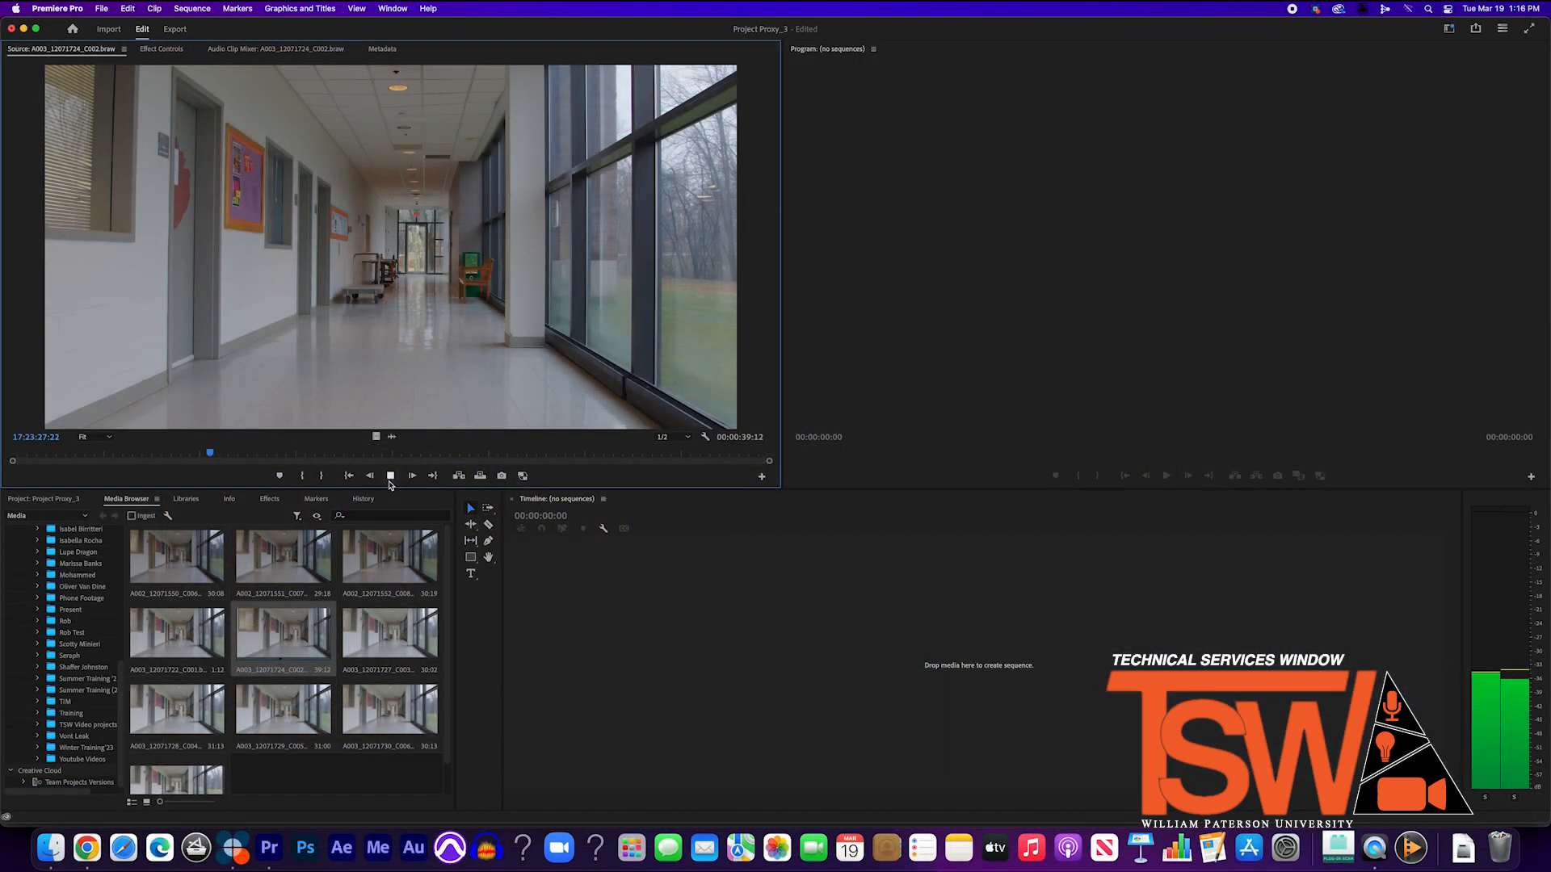
click(310, 669)
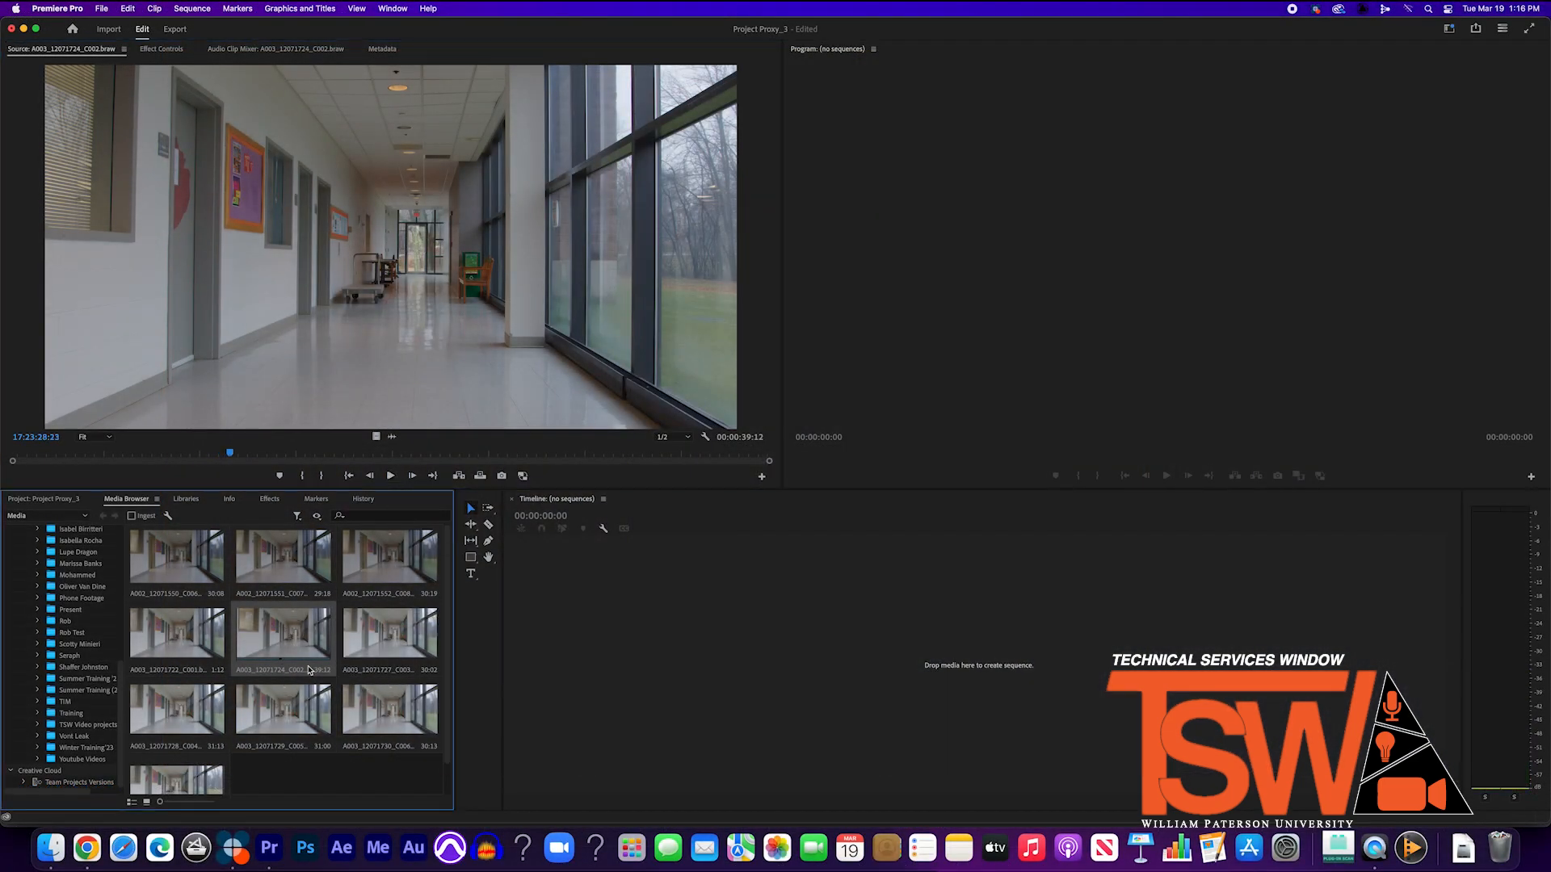
right_click(309, 670)
click(319, 696)
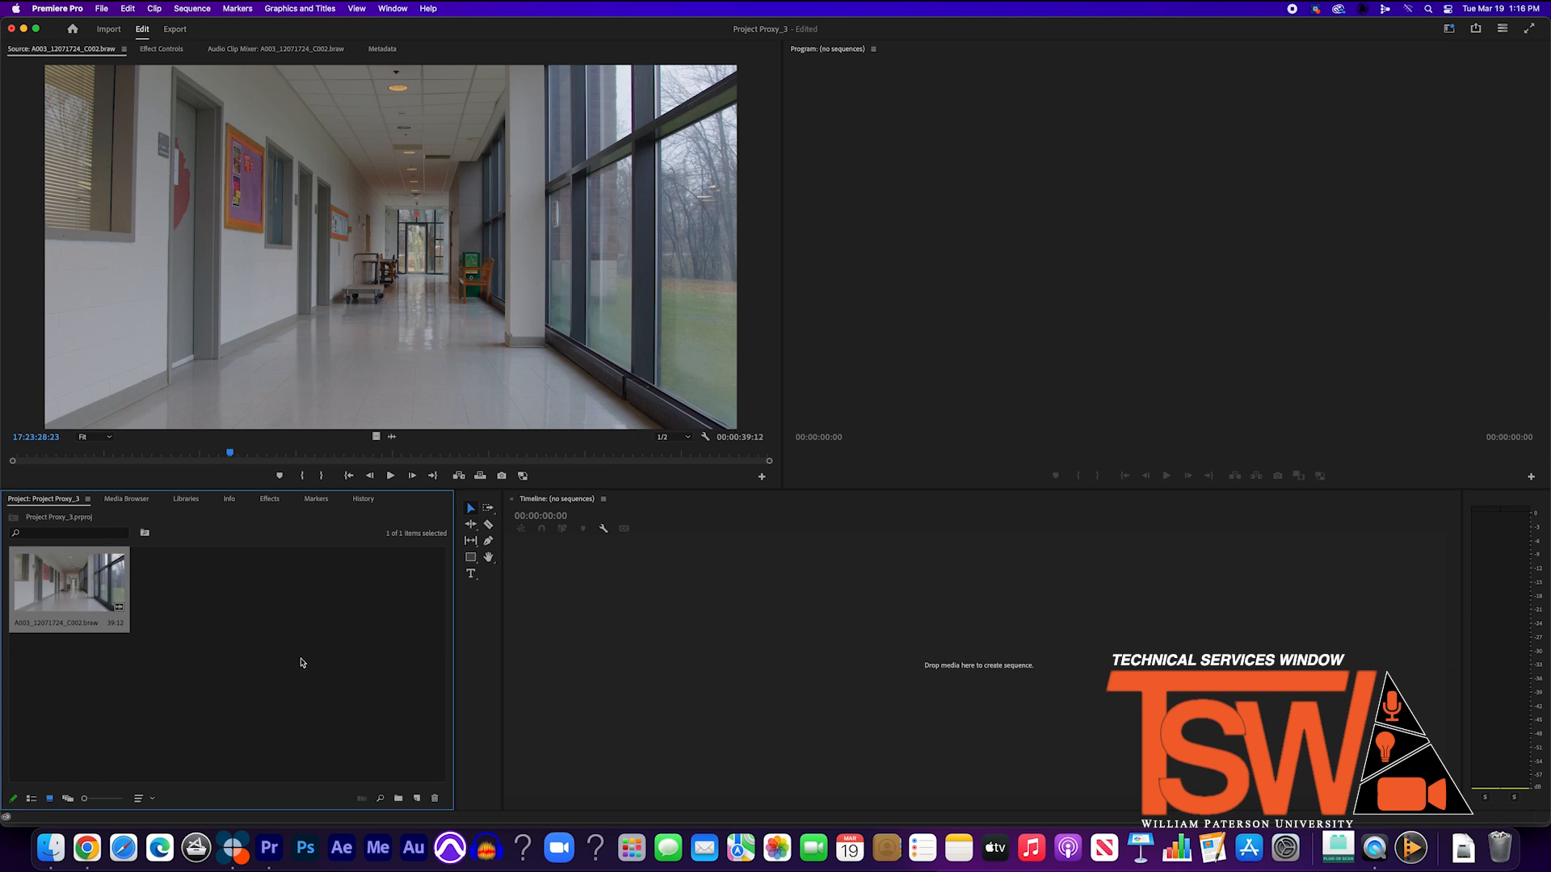
- Open the proxy creation settings for the imported A003_12071724_C002.braw clip and set the format to QuickTime
click(107, 662)
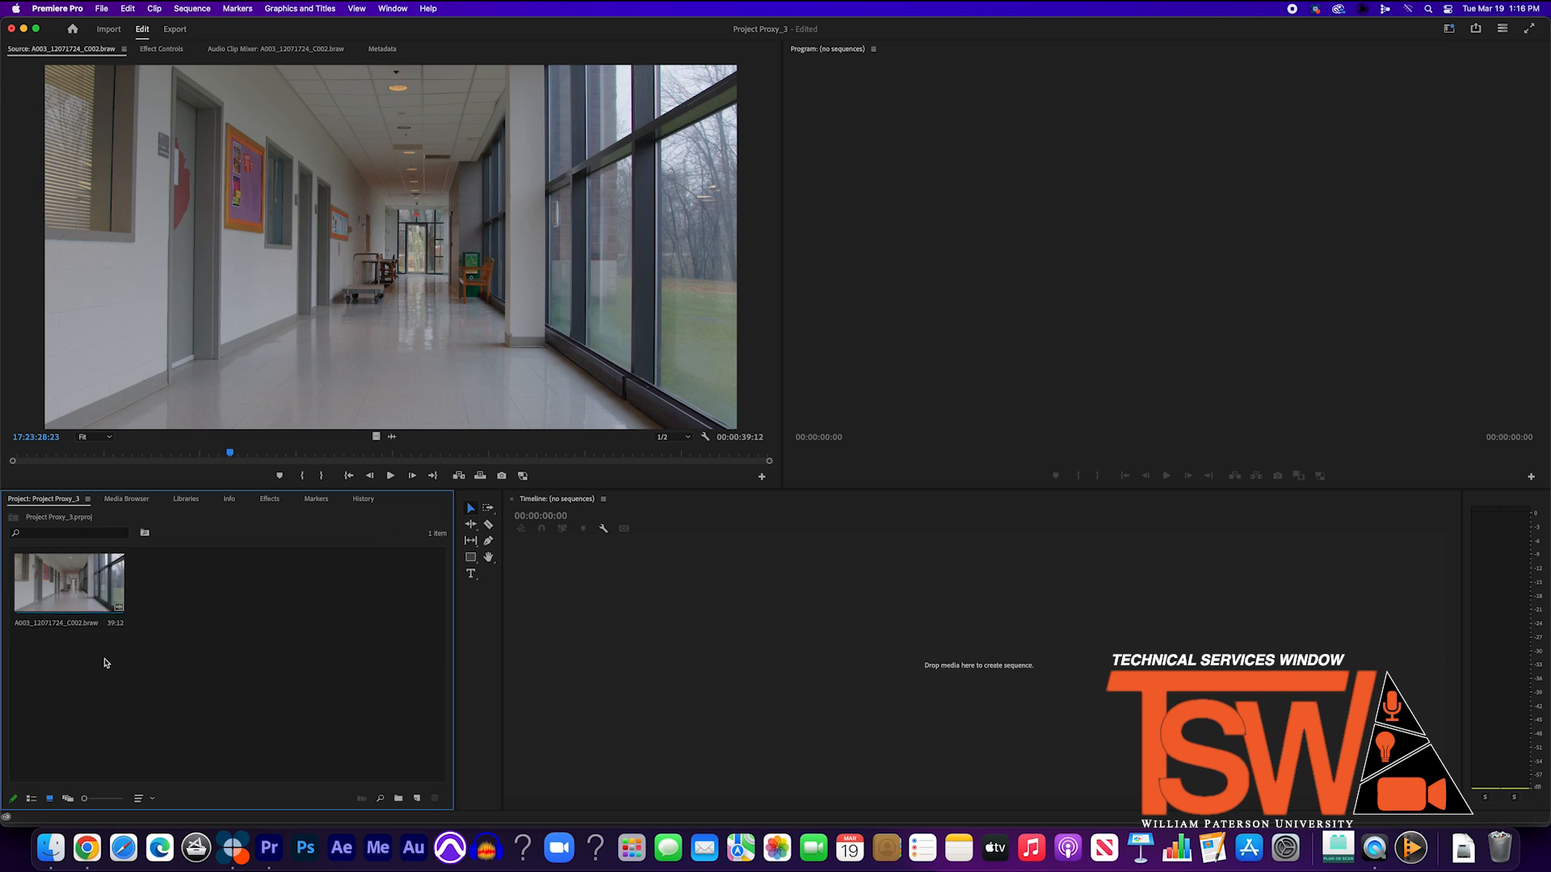
click(114, 629)
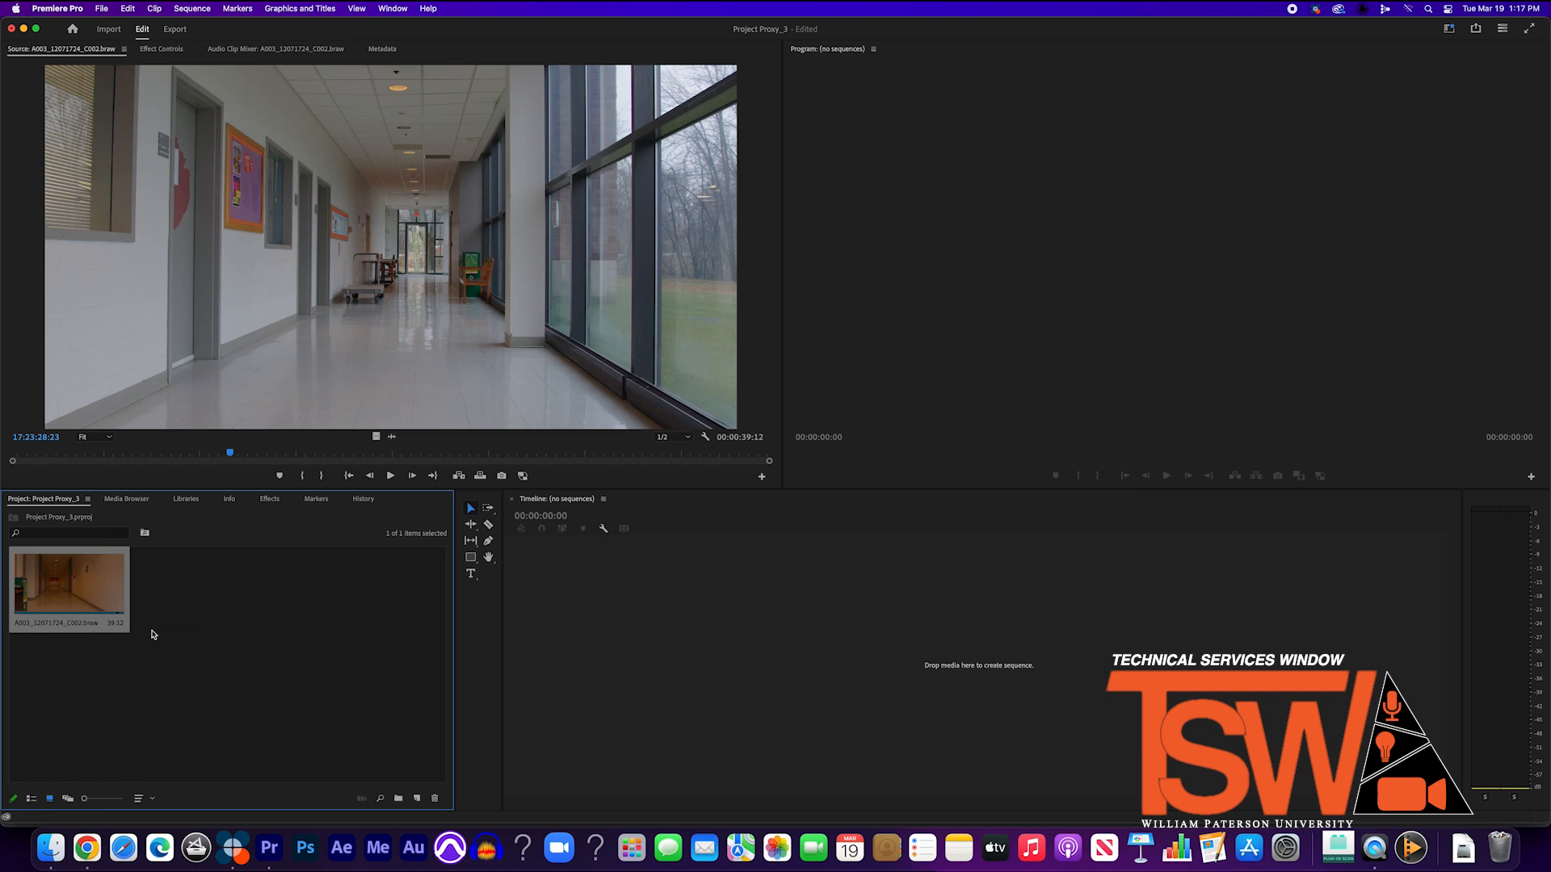
right_click(100, 630)
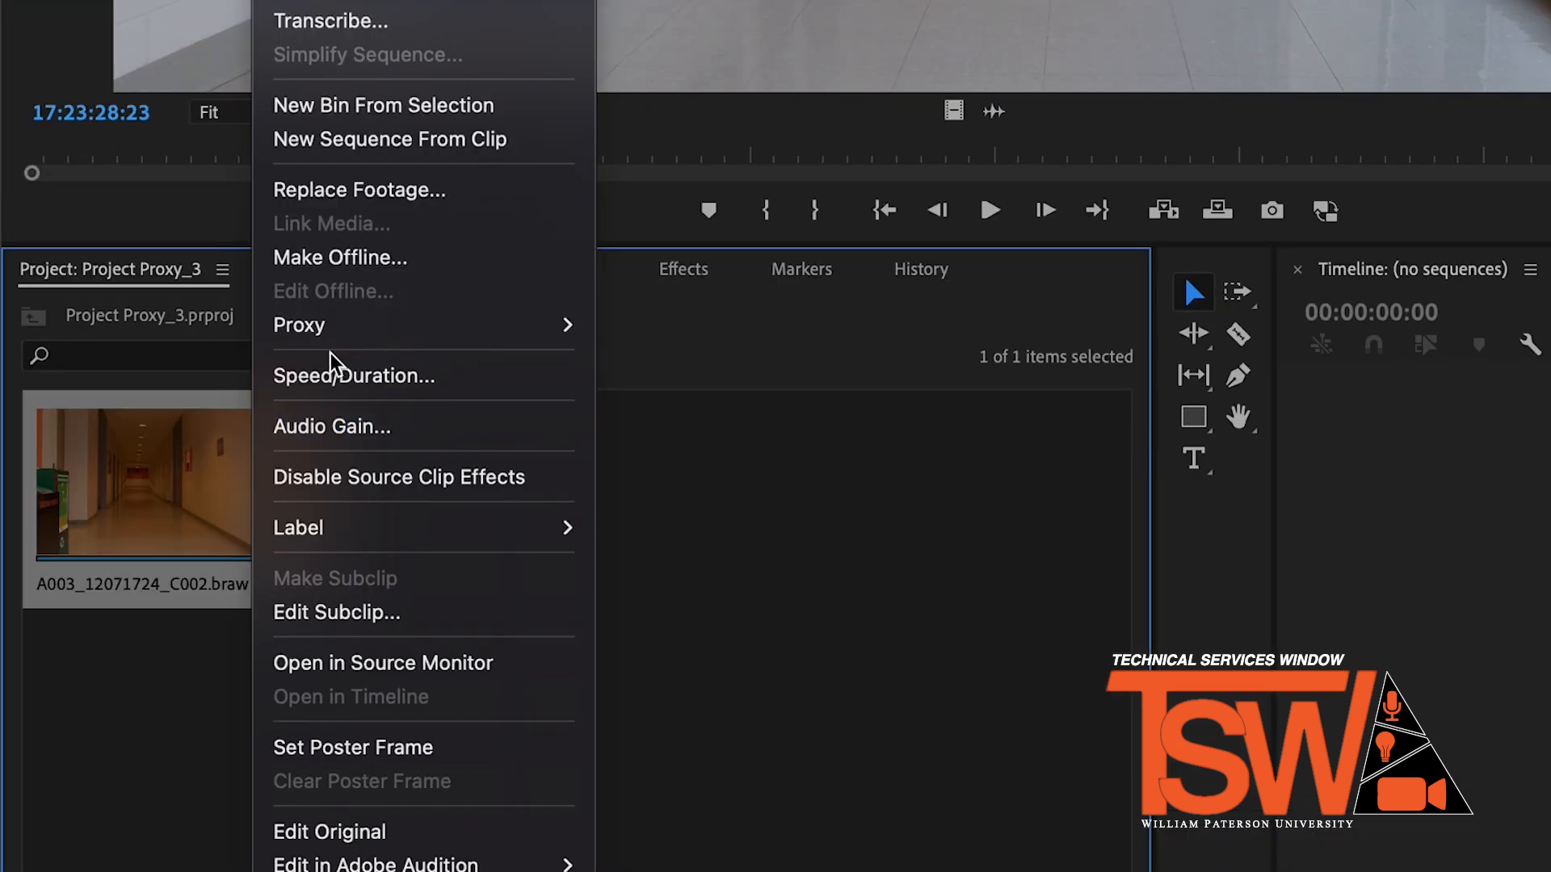
mouse_move(129, 525)
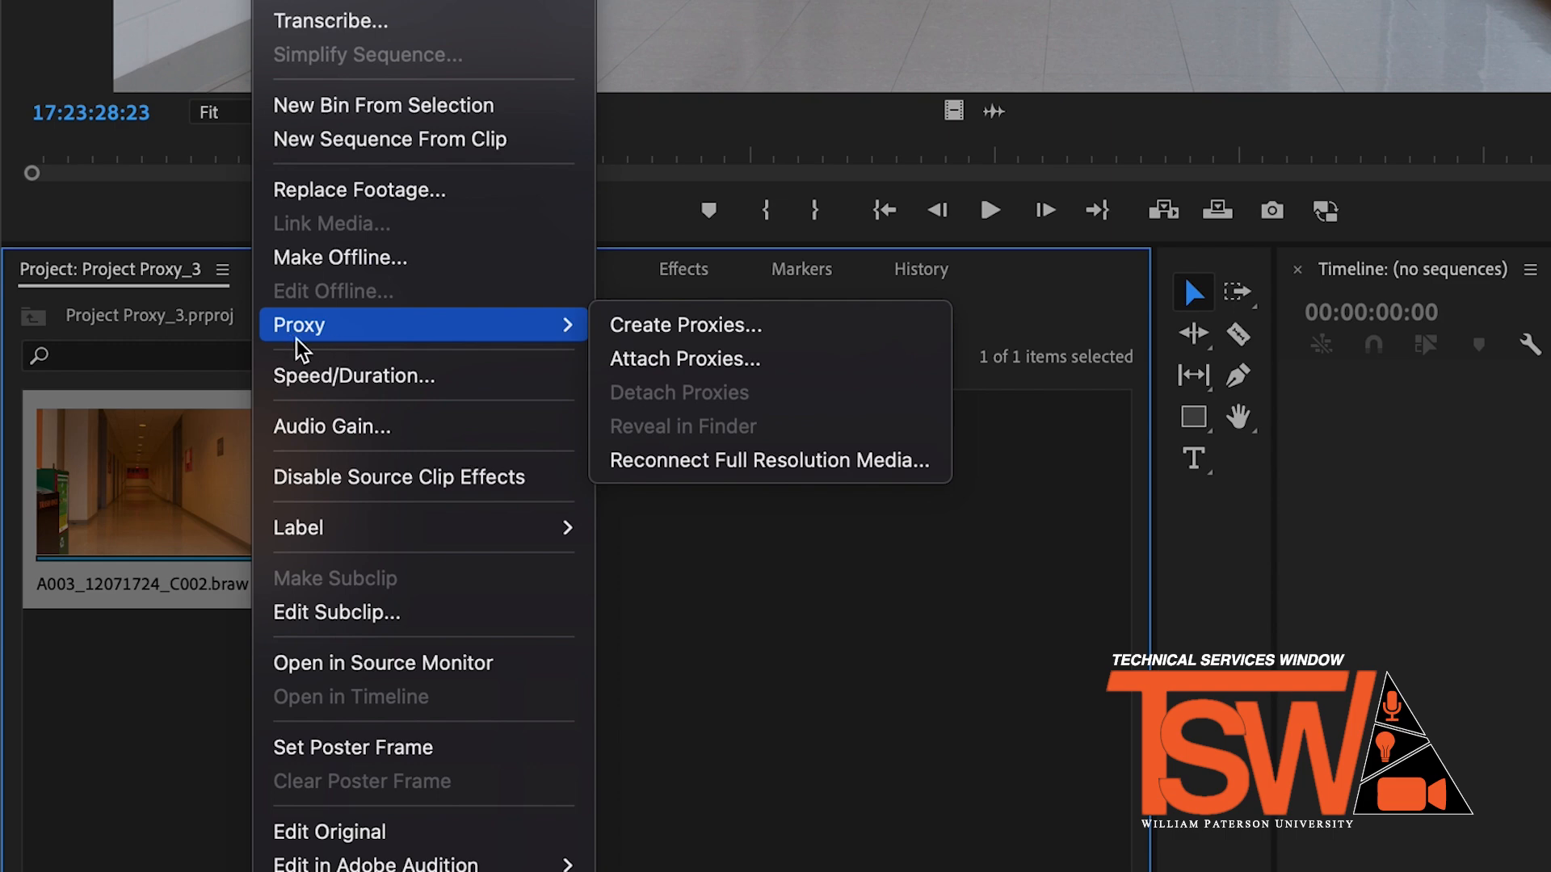
mouse_move(370, 335)
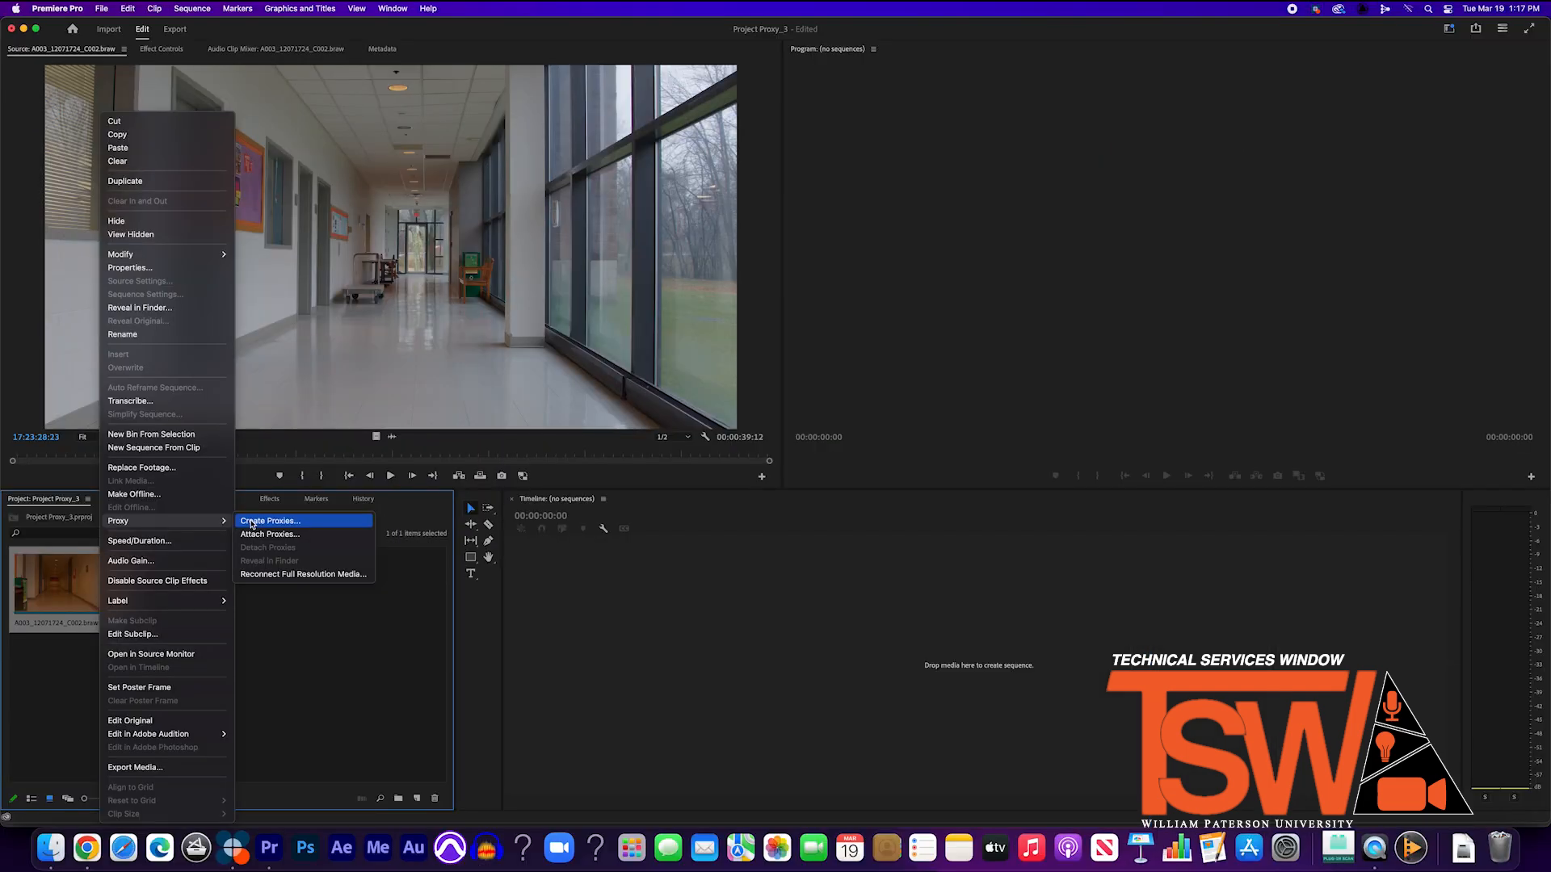
click(611, 327)
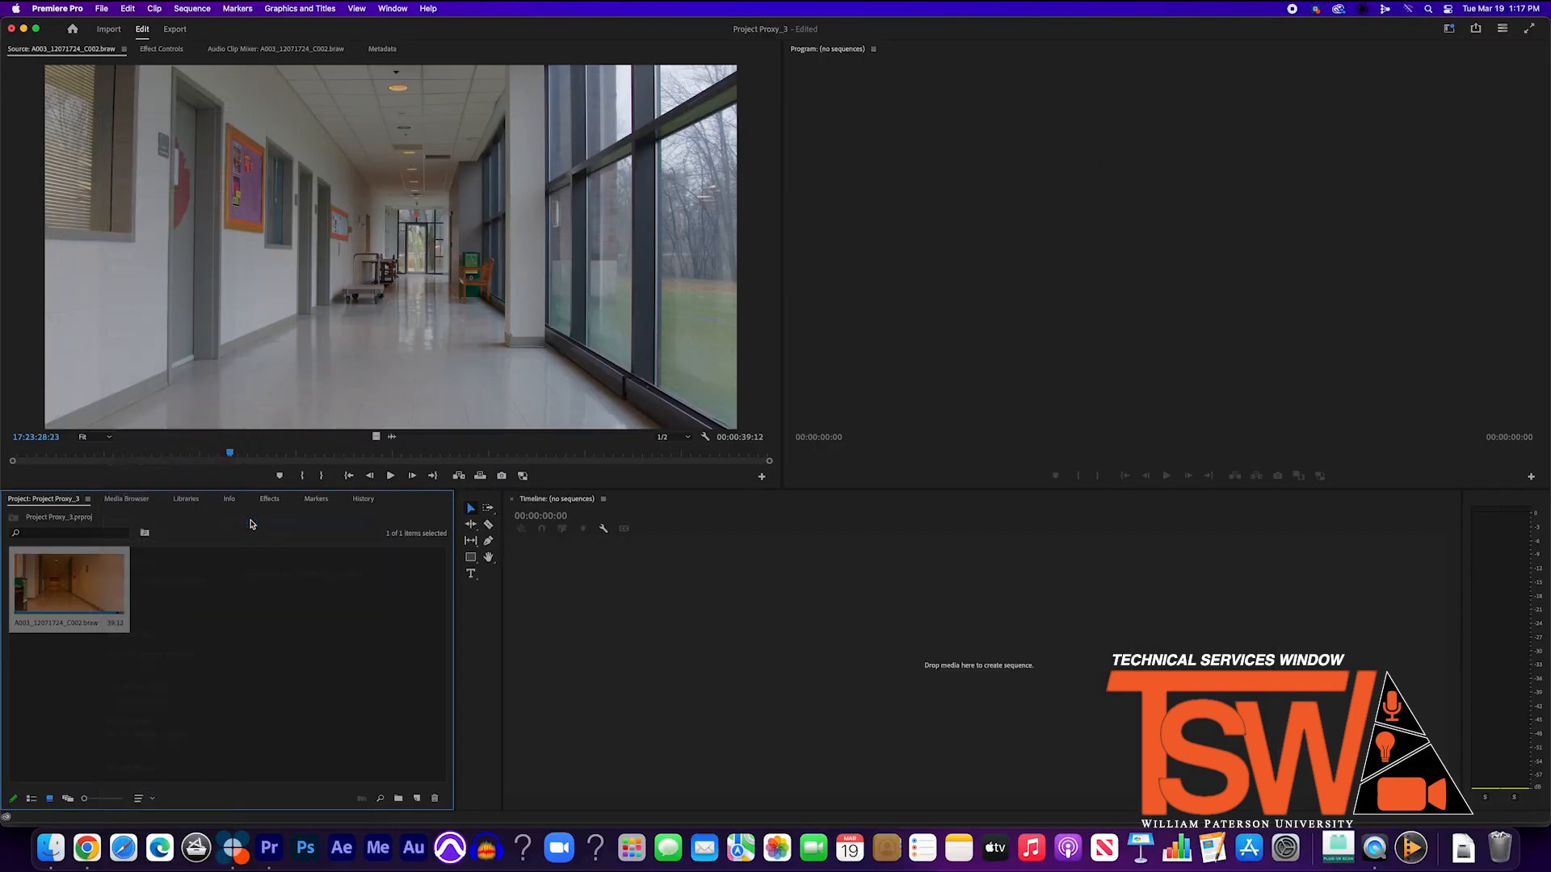
click(702, 371)
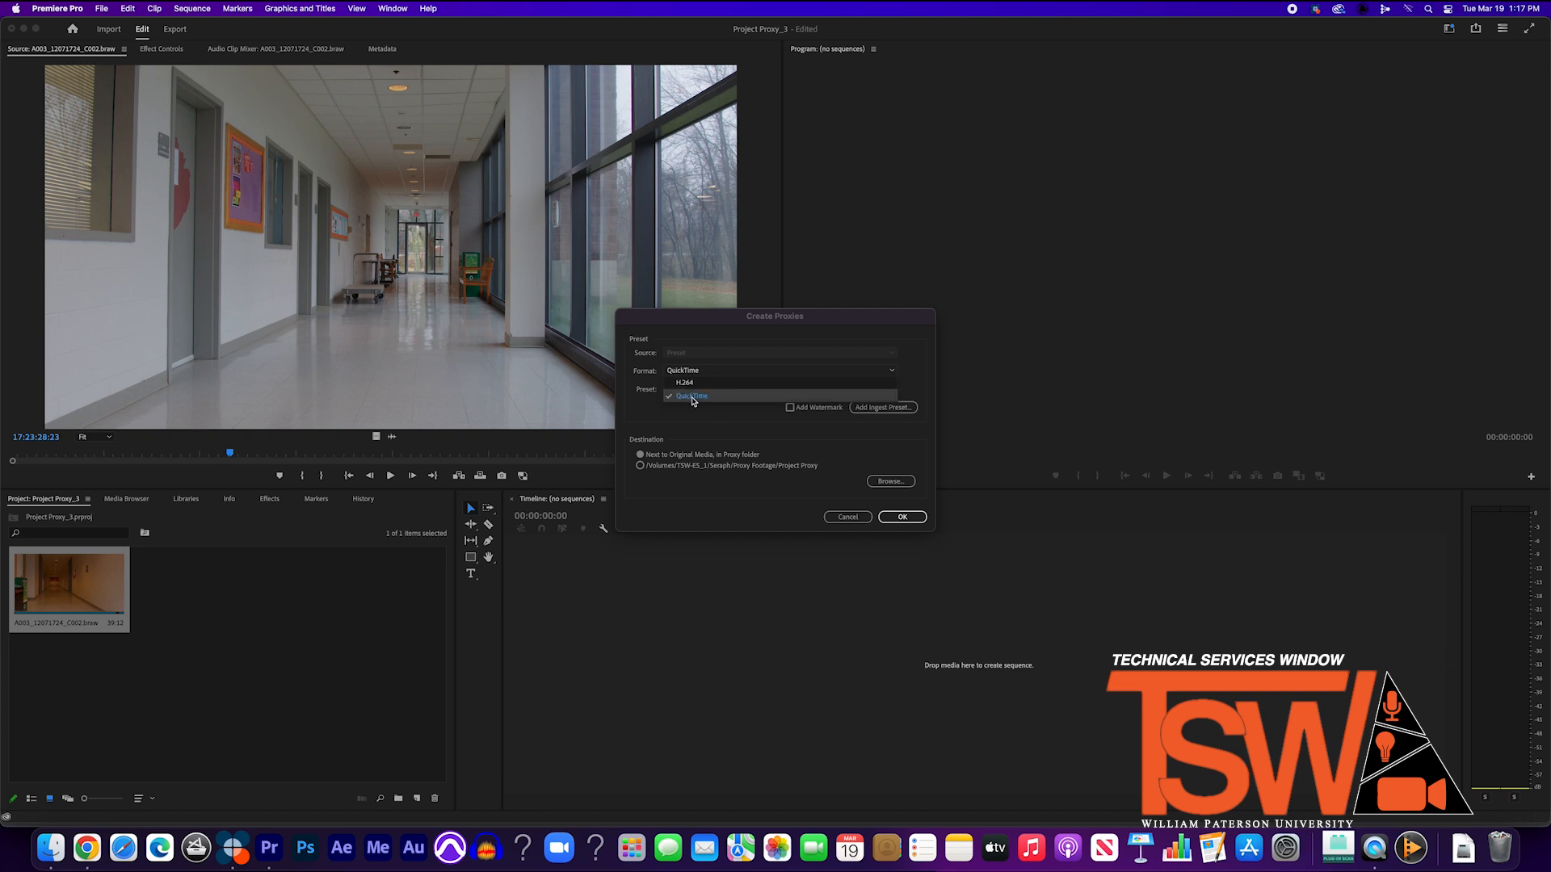
click(692, 396)
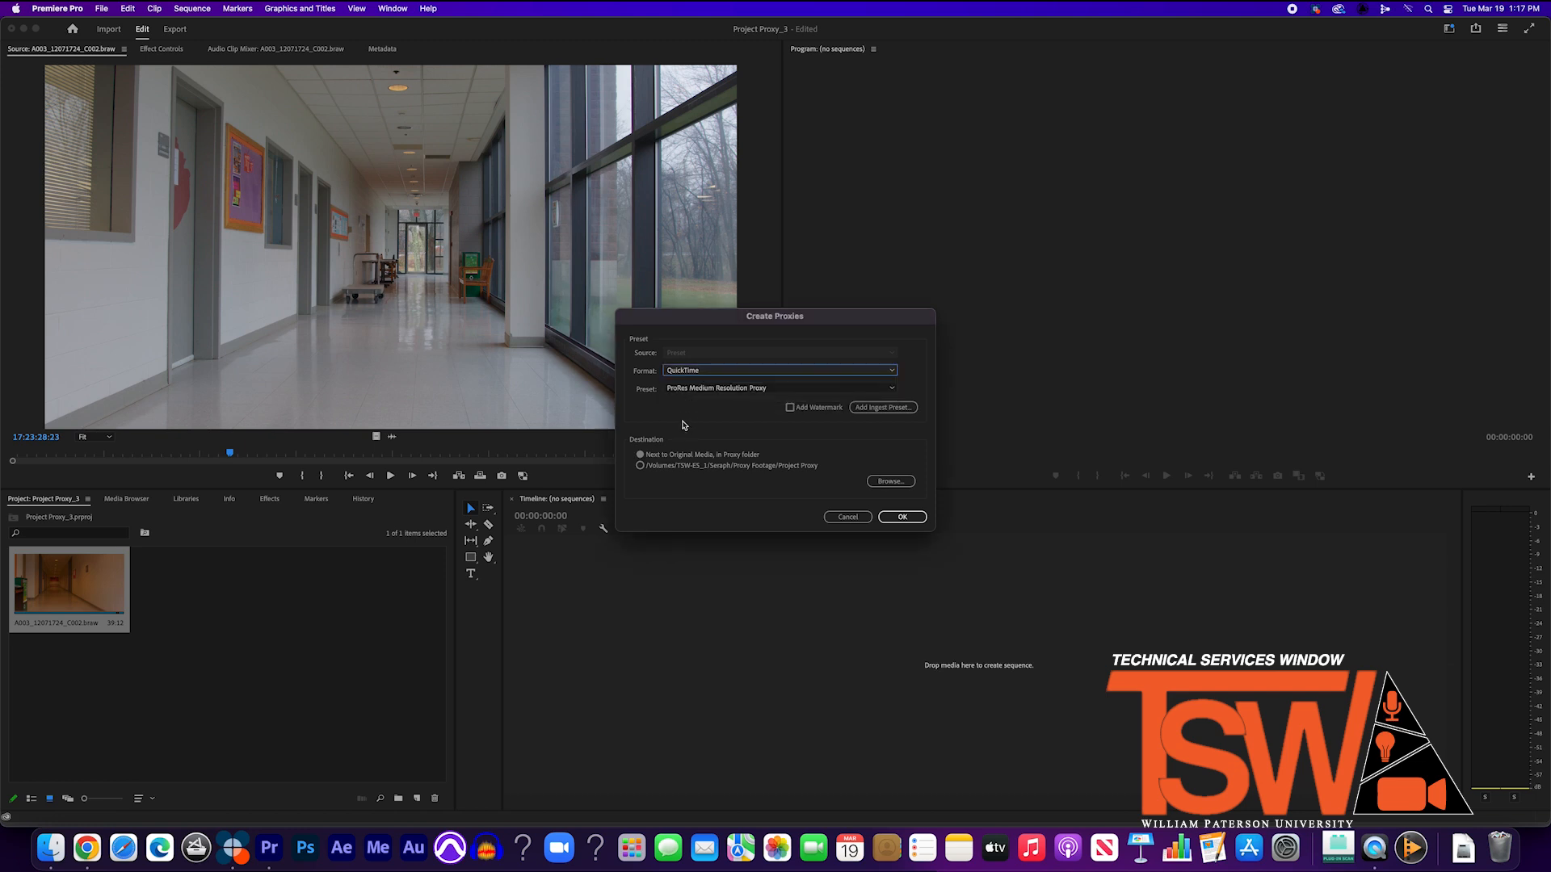
- Choose the ProRes Low Resolution Proxy preset, keep the QuickTime format, and start creating the clip's proxy
click(684, 390)
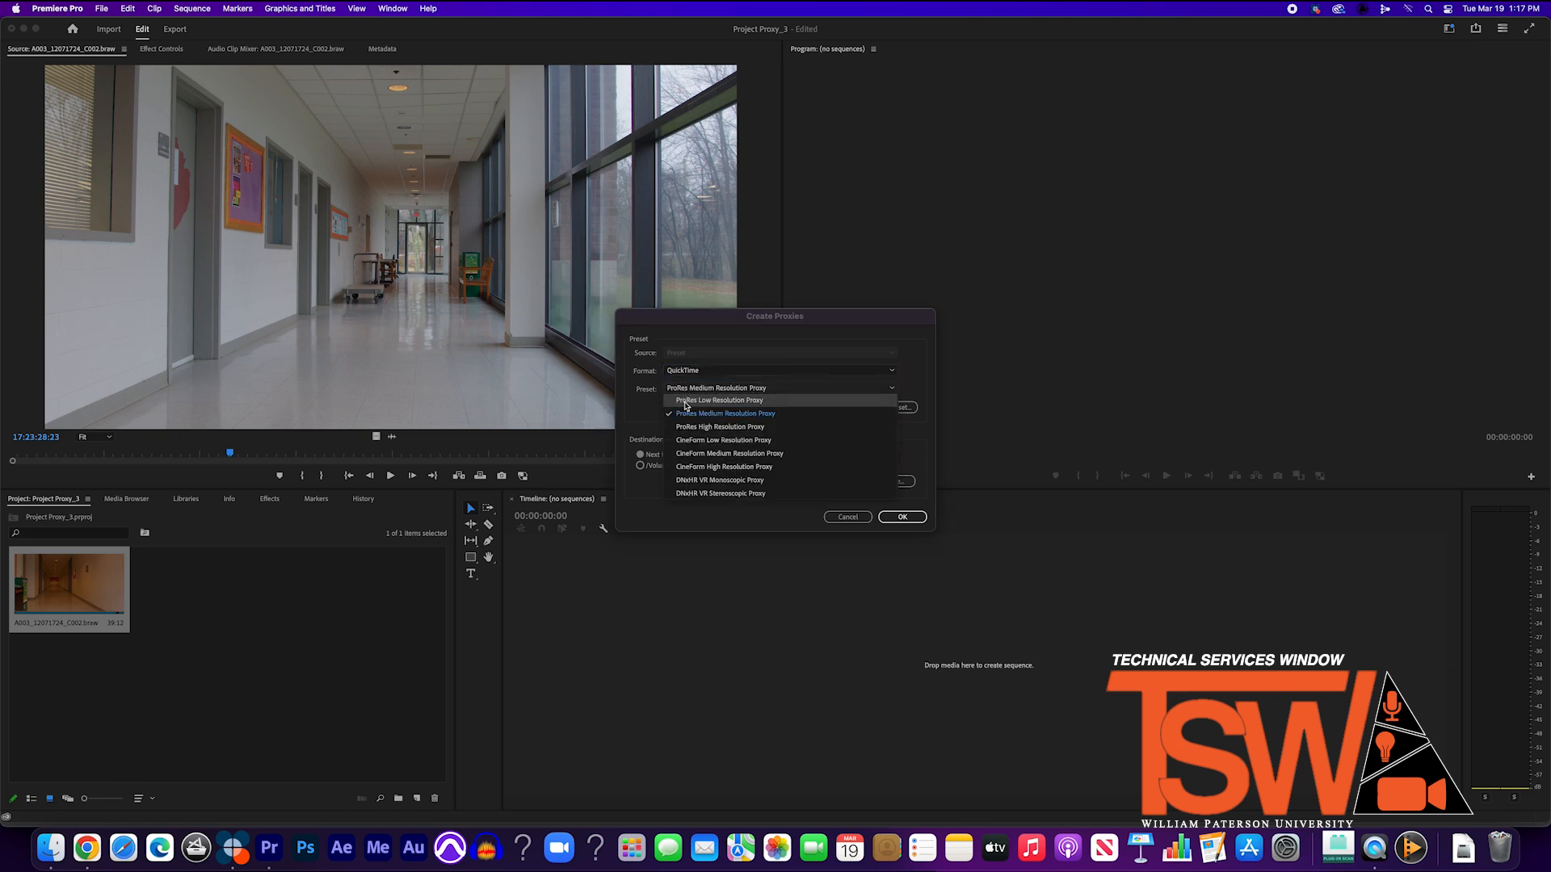
click(714, 402)
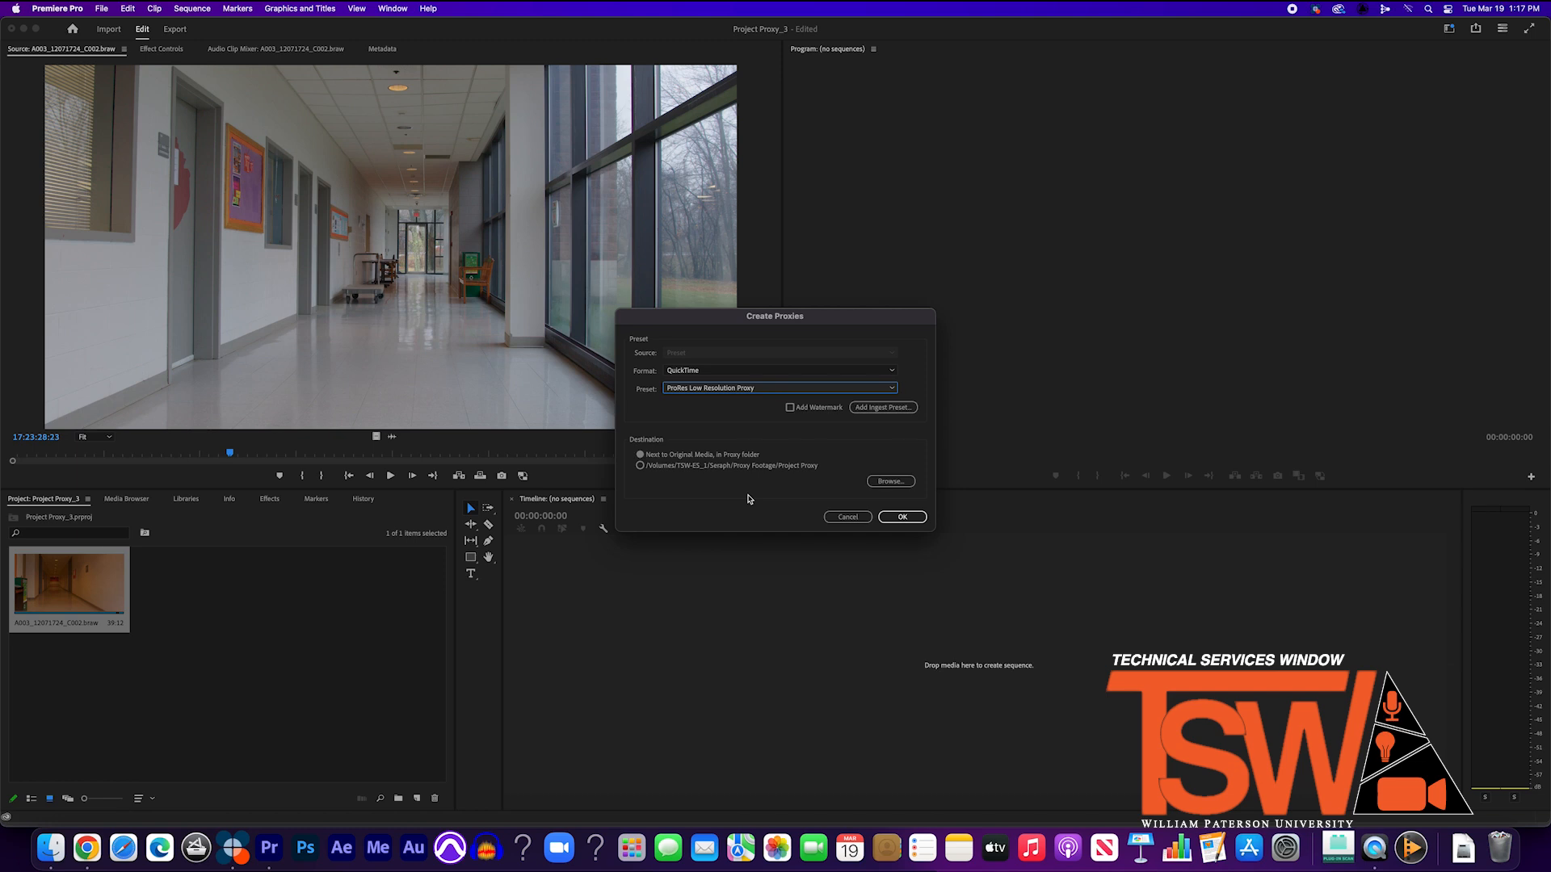
click(696, 371)
click(748, 442)
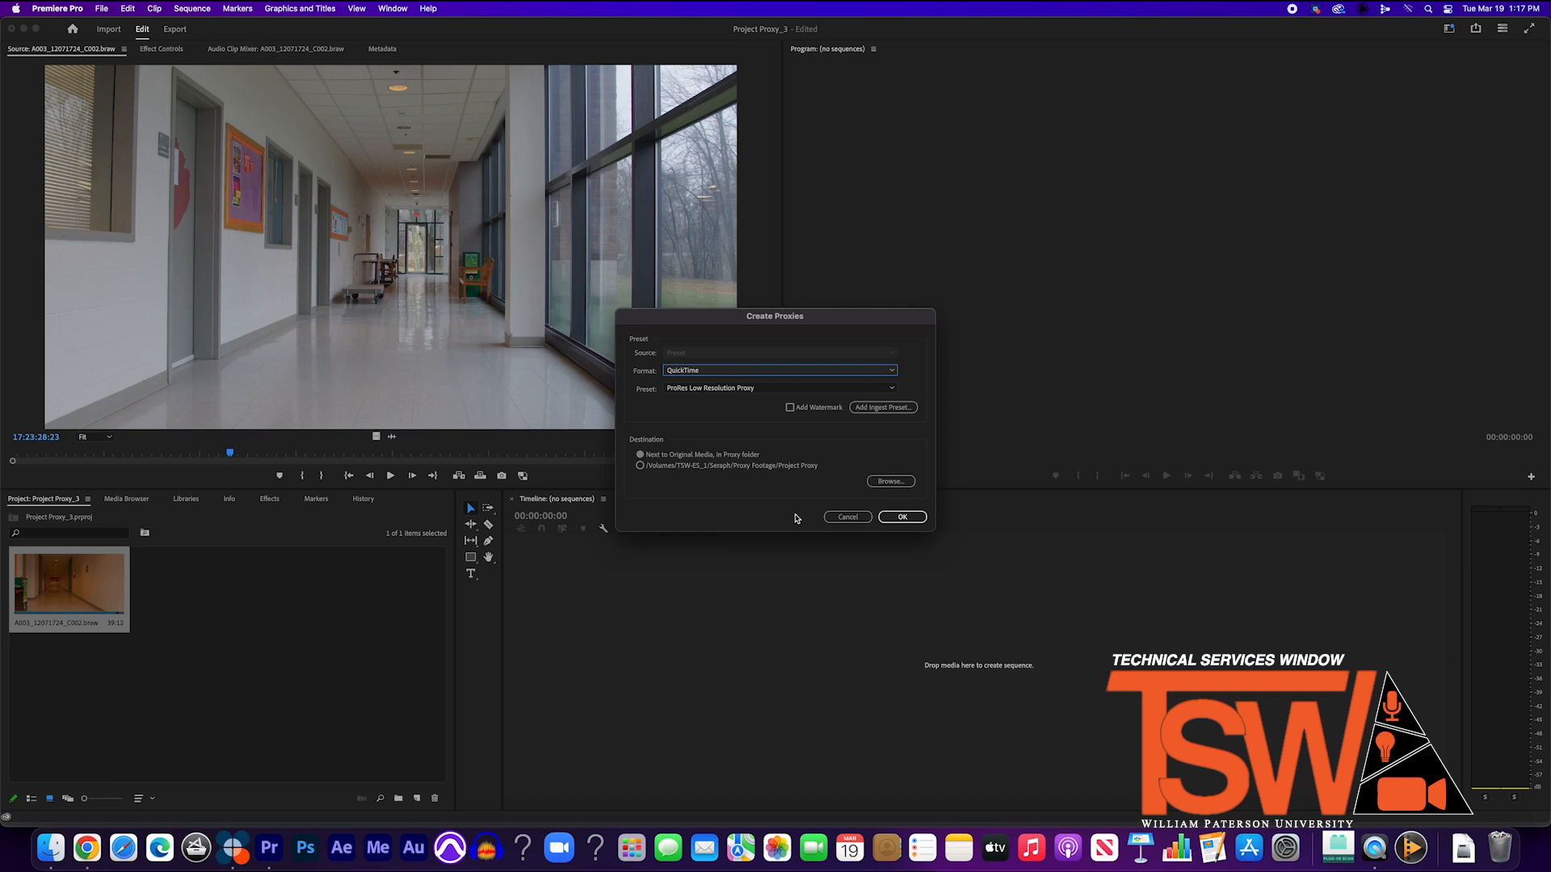
click(900, 518)
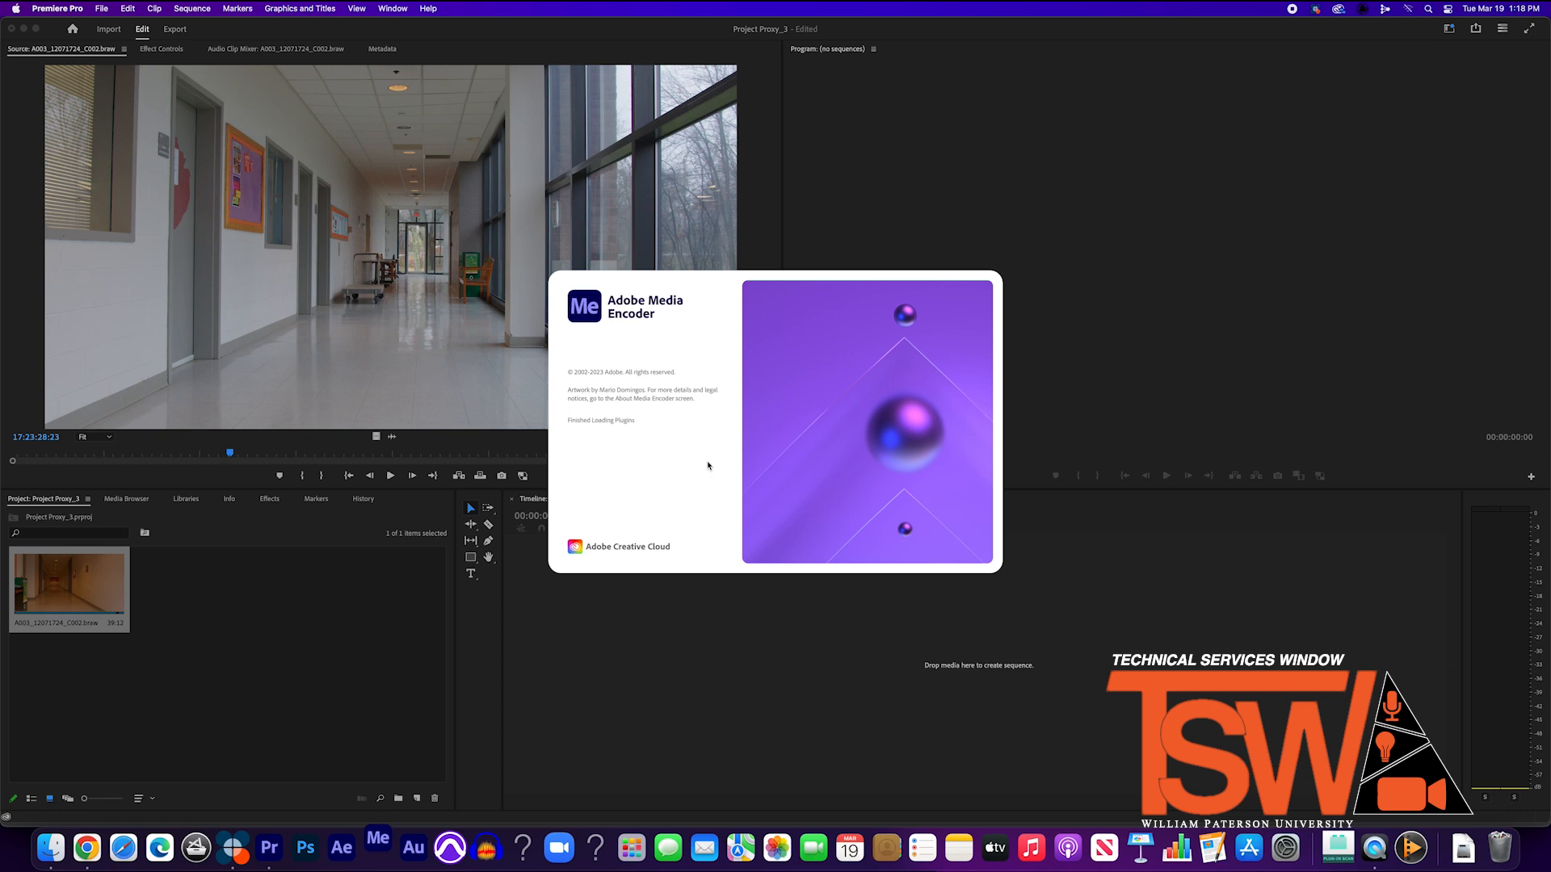
- Check the proxy's encoding in Media Encoder and close its window to return to Premiere Pro
click(806, 287)
click(806, 287)
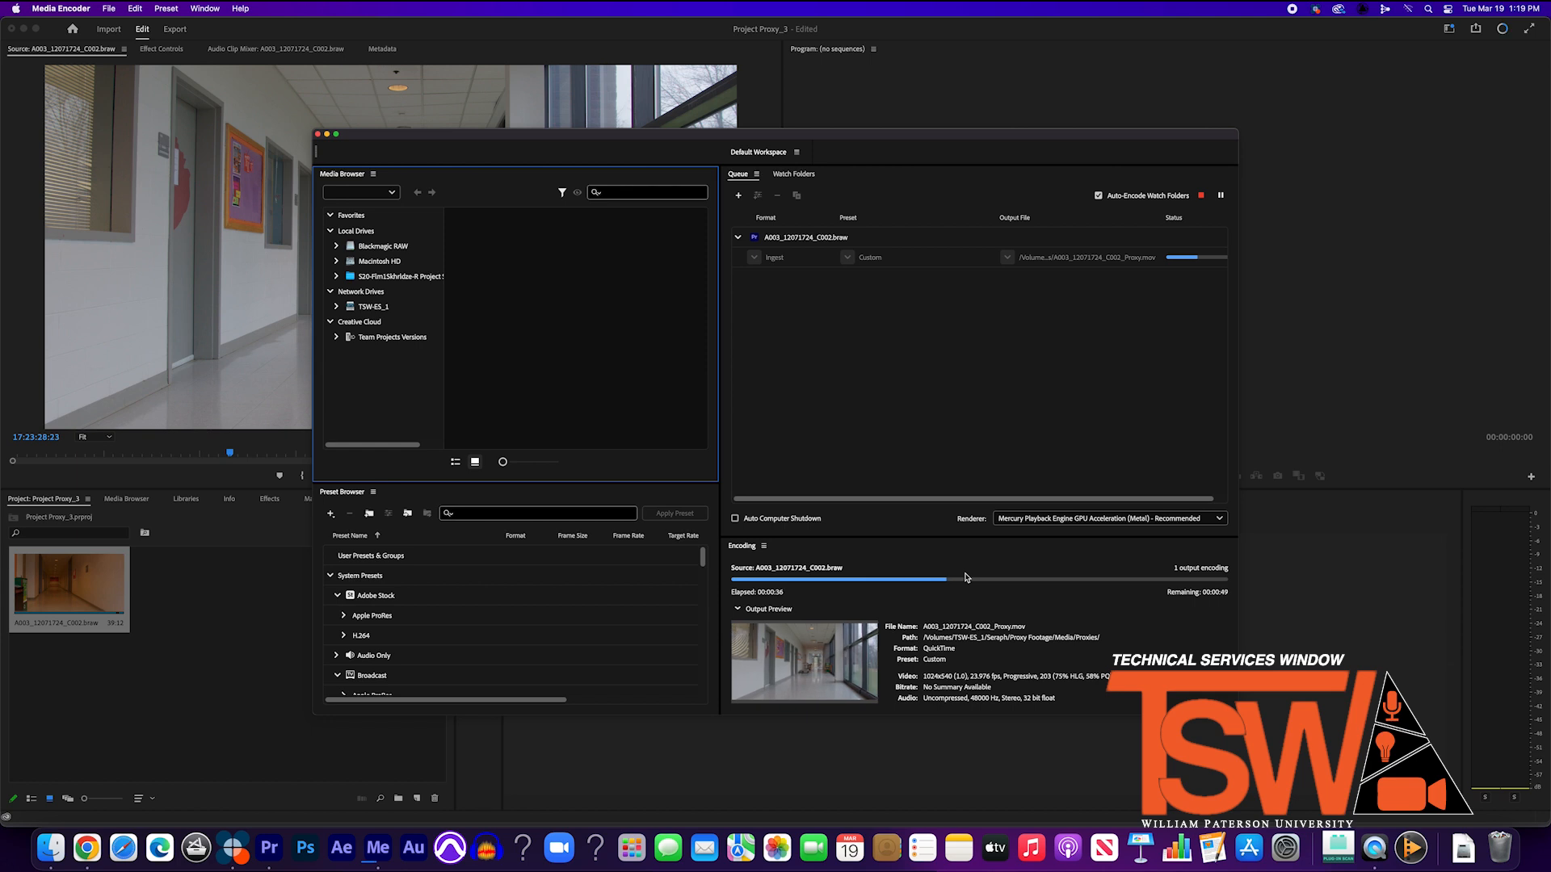
click(317, 135)
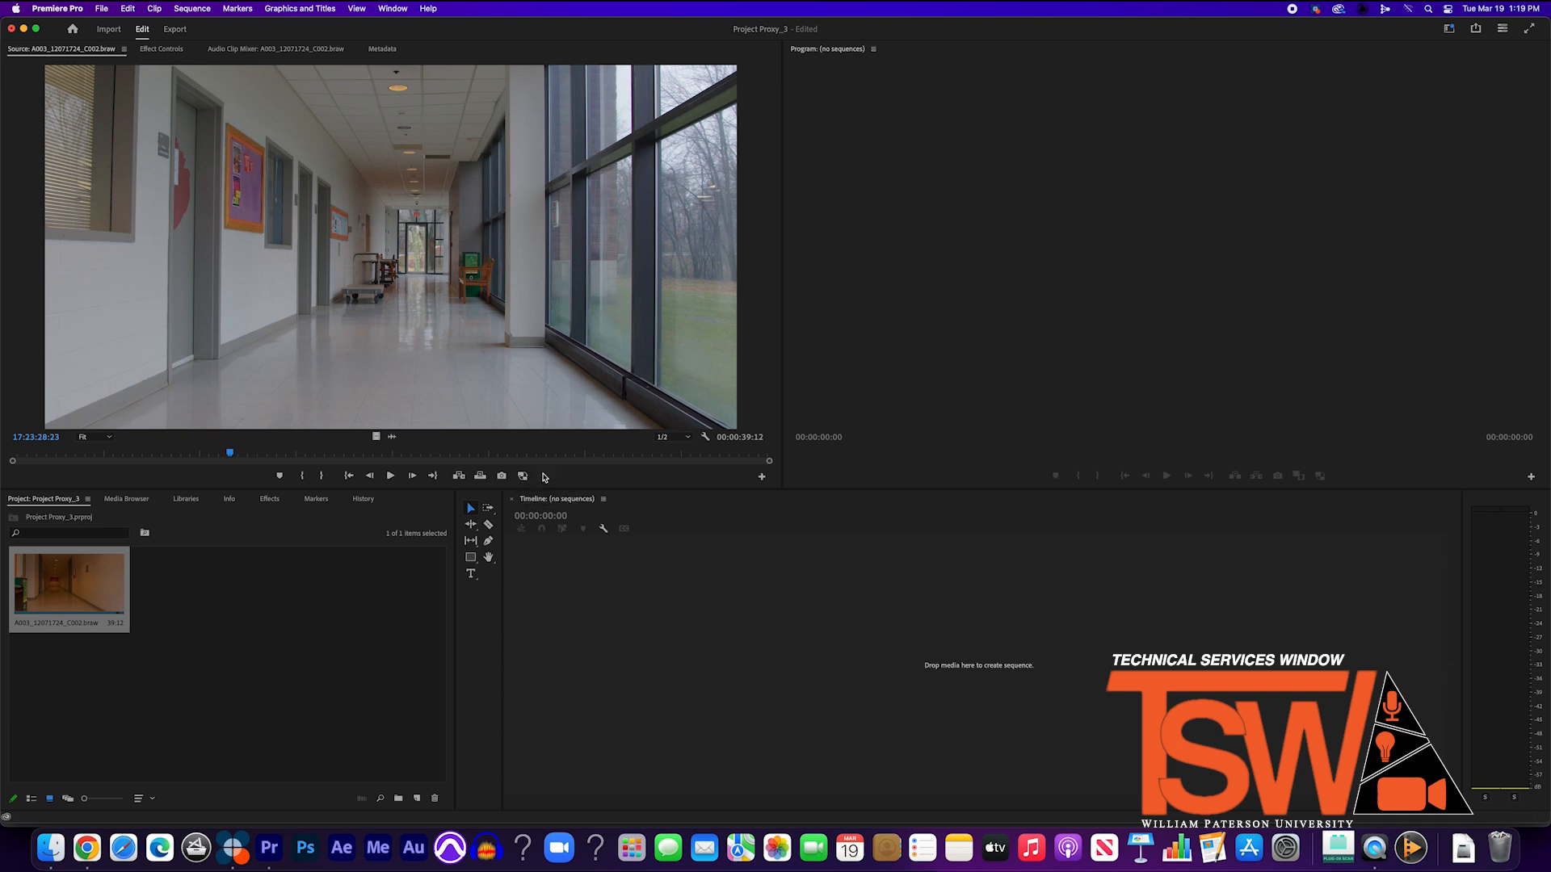
- Place the Toggle Proxies control at the end of the Source Monitor's control layout and save the layout
click(761, 477)
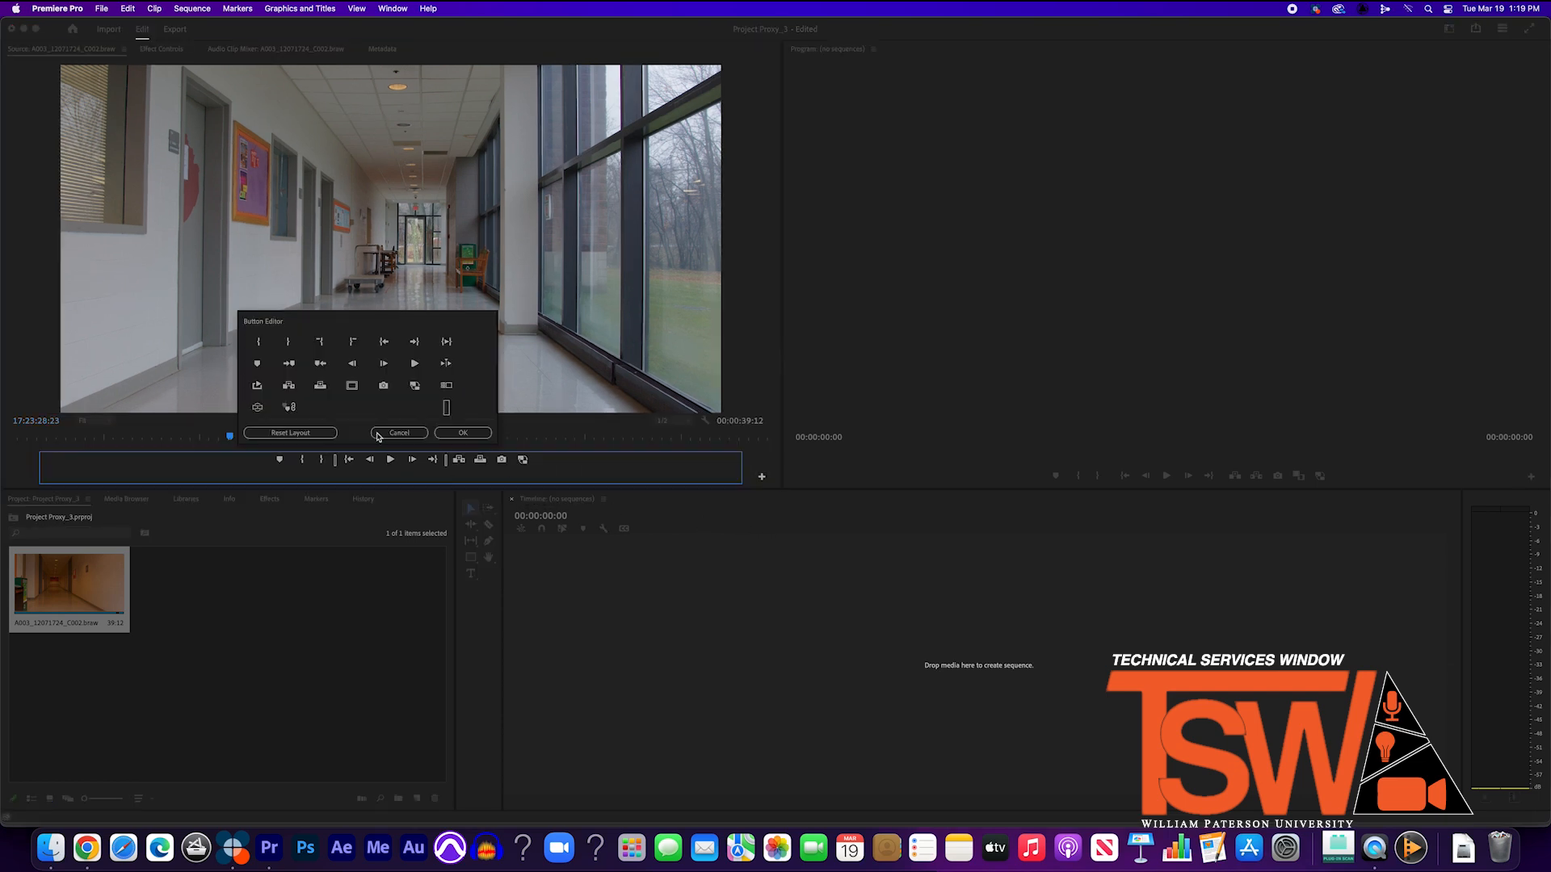
click(397, 598)
click(660, 465)
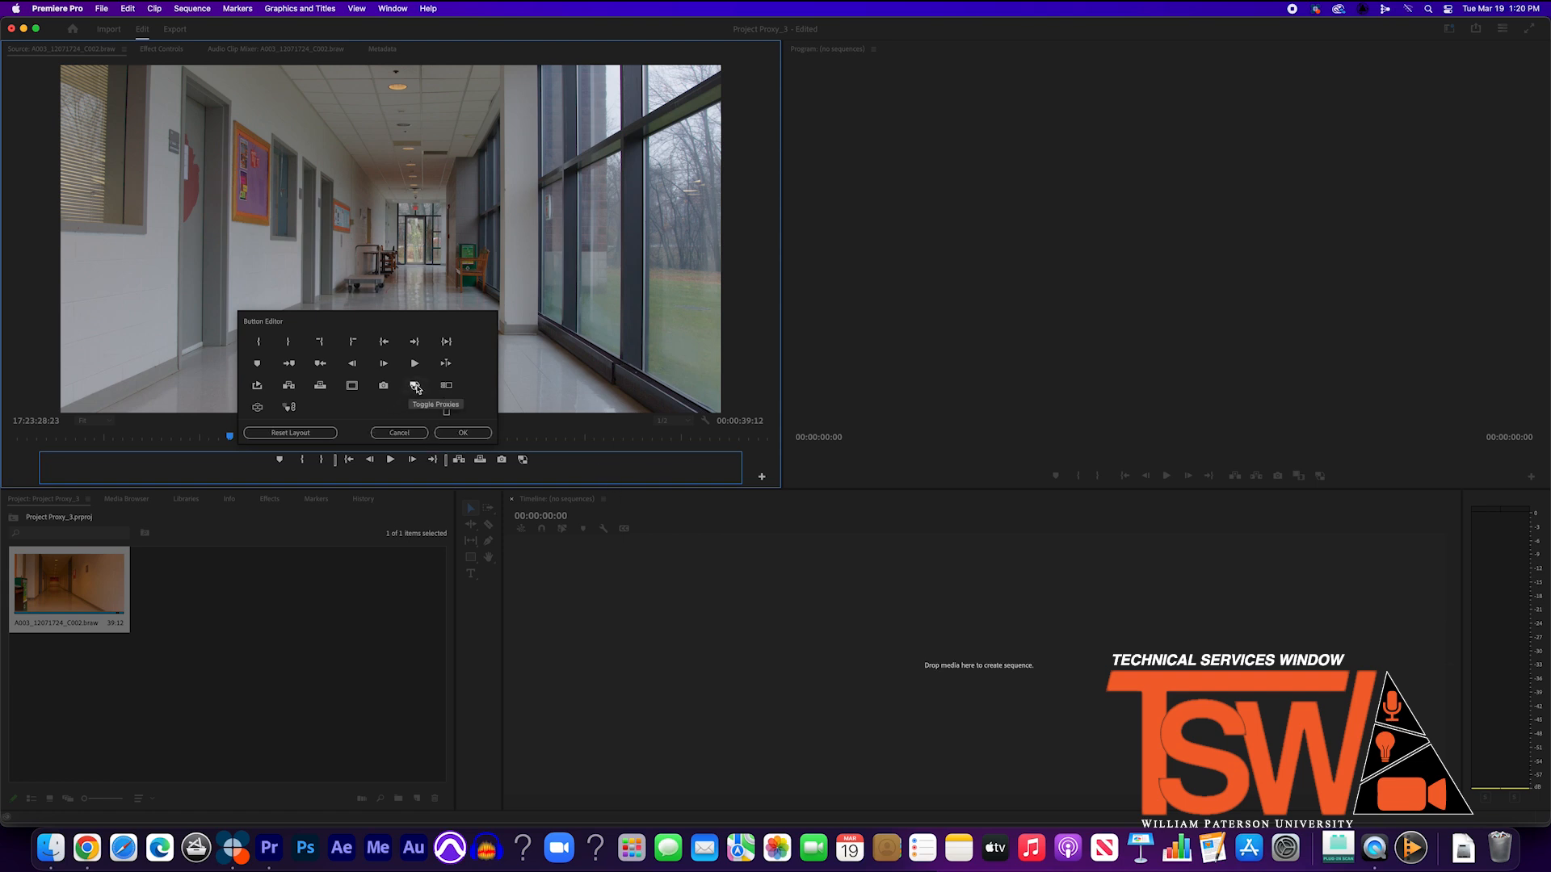
drag(416, 387, 551, 477)
click(304, 623)
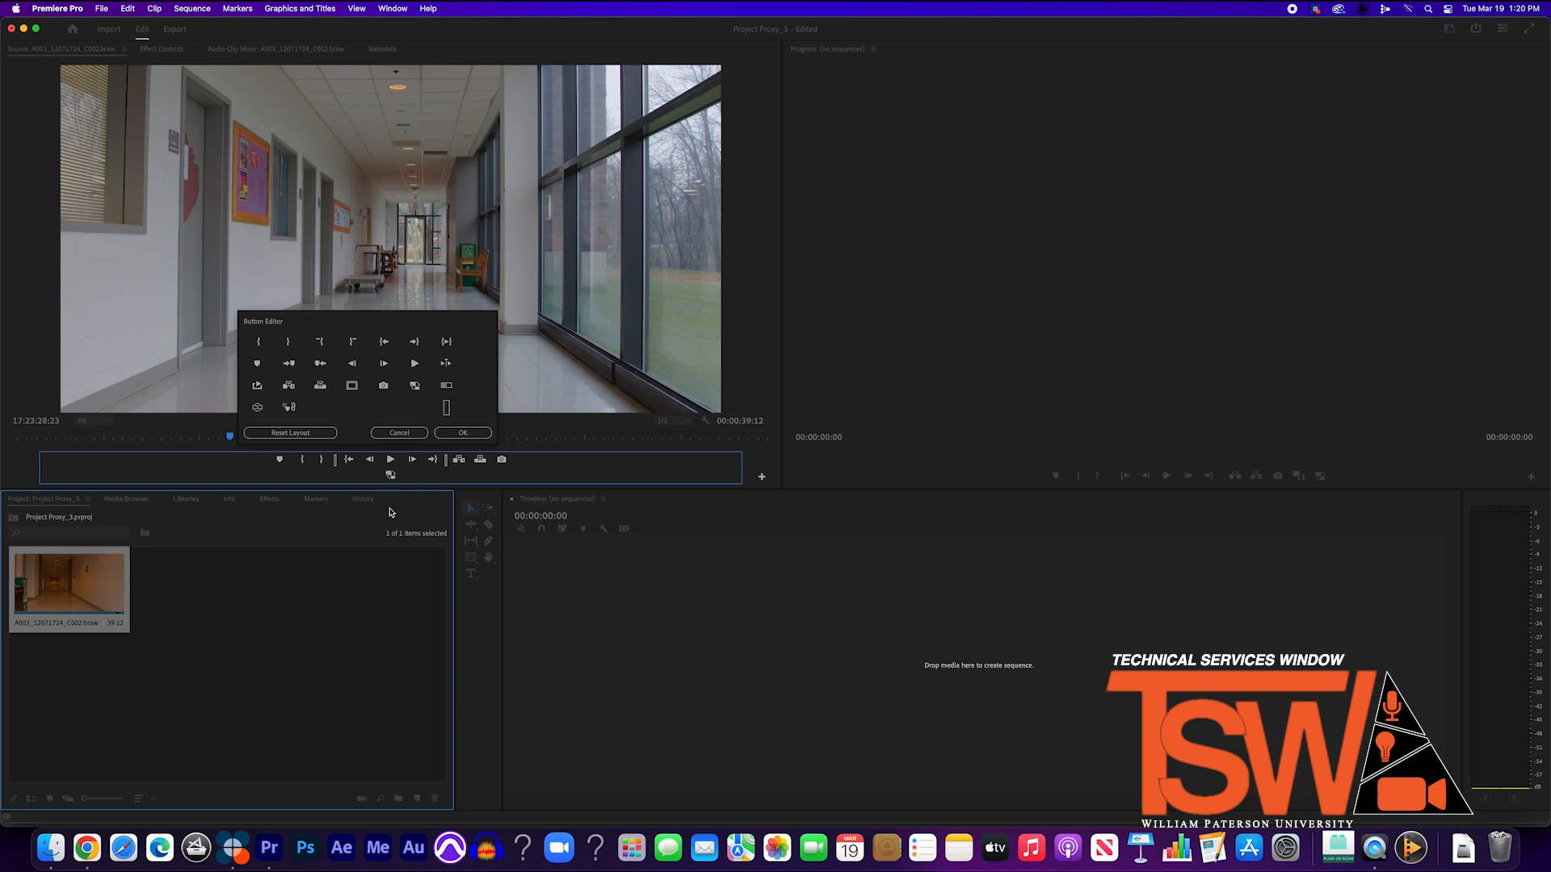
click(483, 432)
- Create a sequence from A003_12071724_C002.braw and place the Toggle Proxies control at the end of the Program Monitor's layout
drag(126, 594, 893, 615)
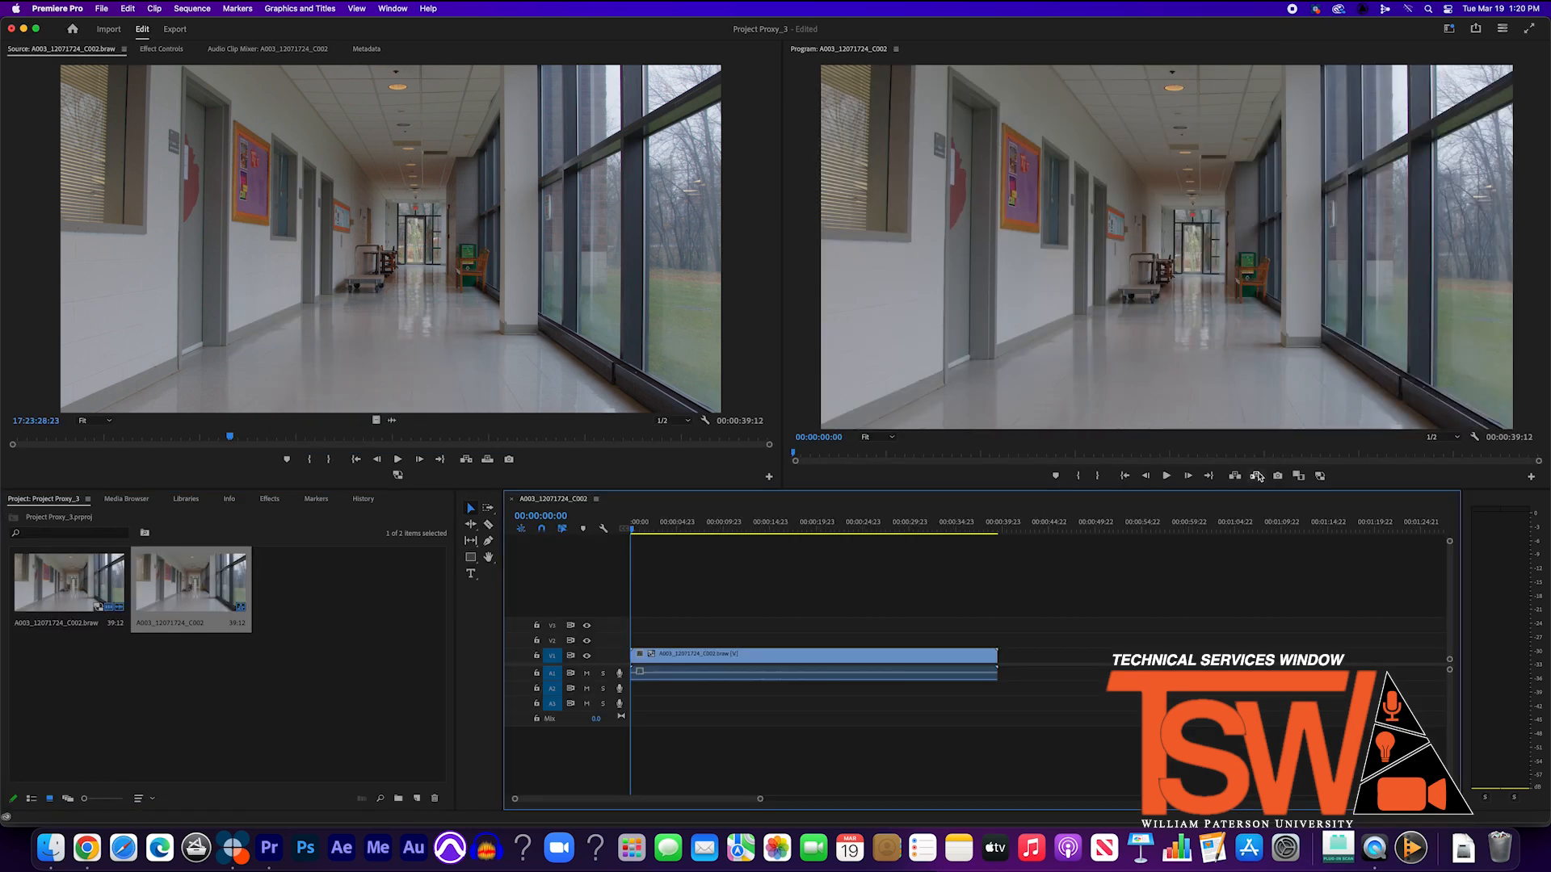
click(1530, 477)
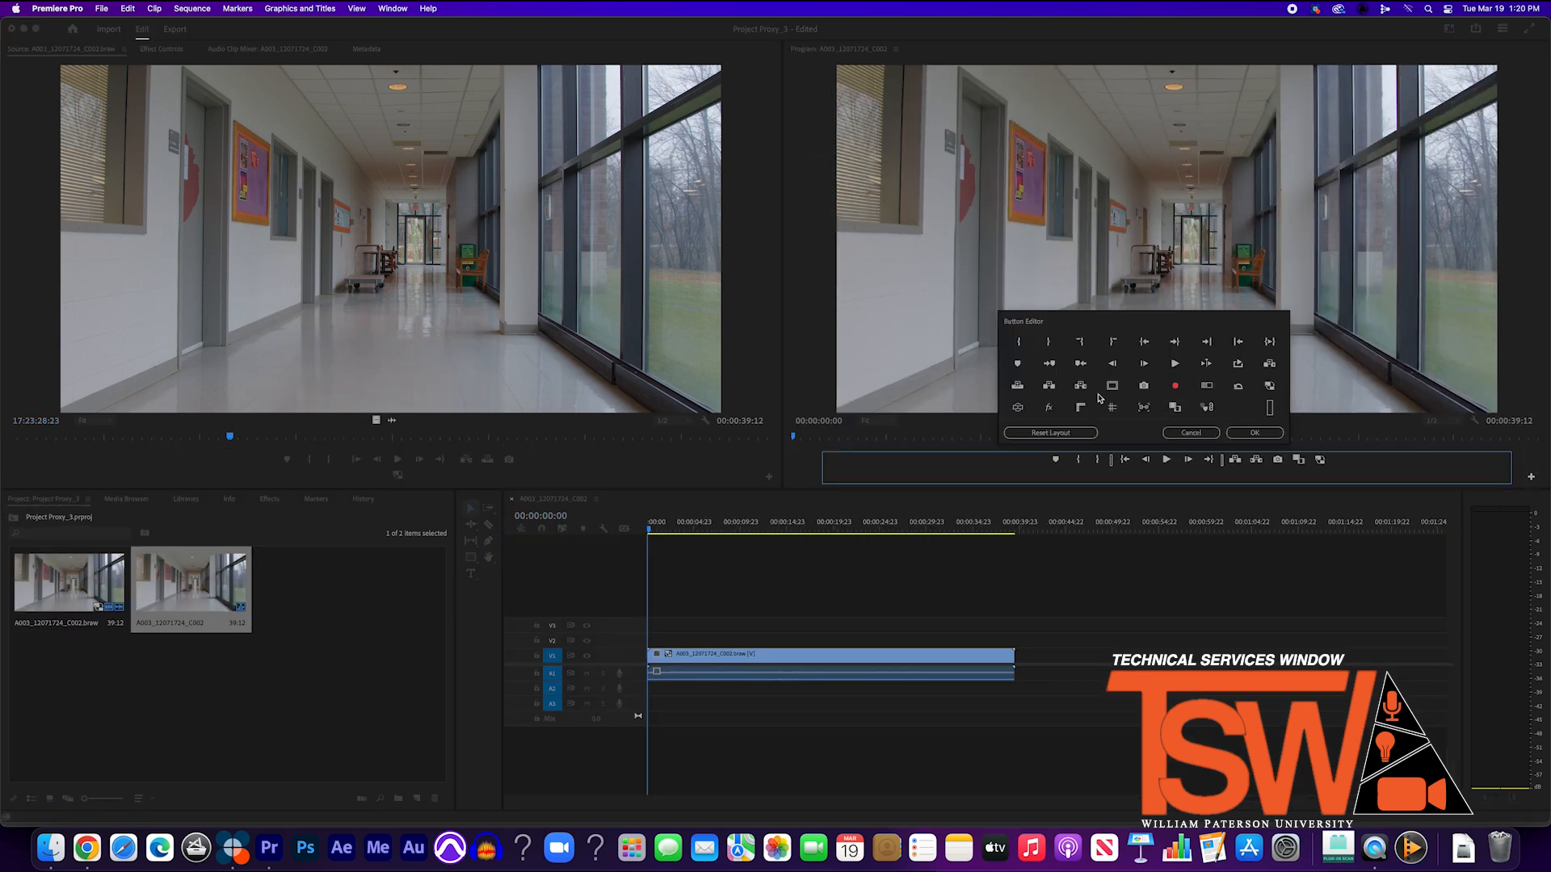
drag(1268, 386, 1259, 474)
click(1254, 433)
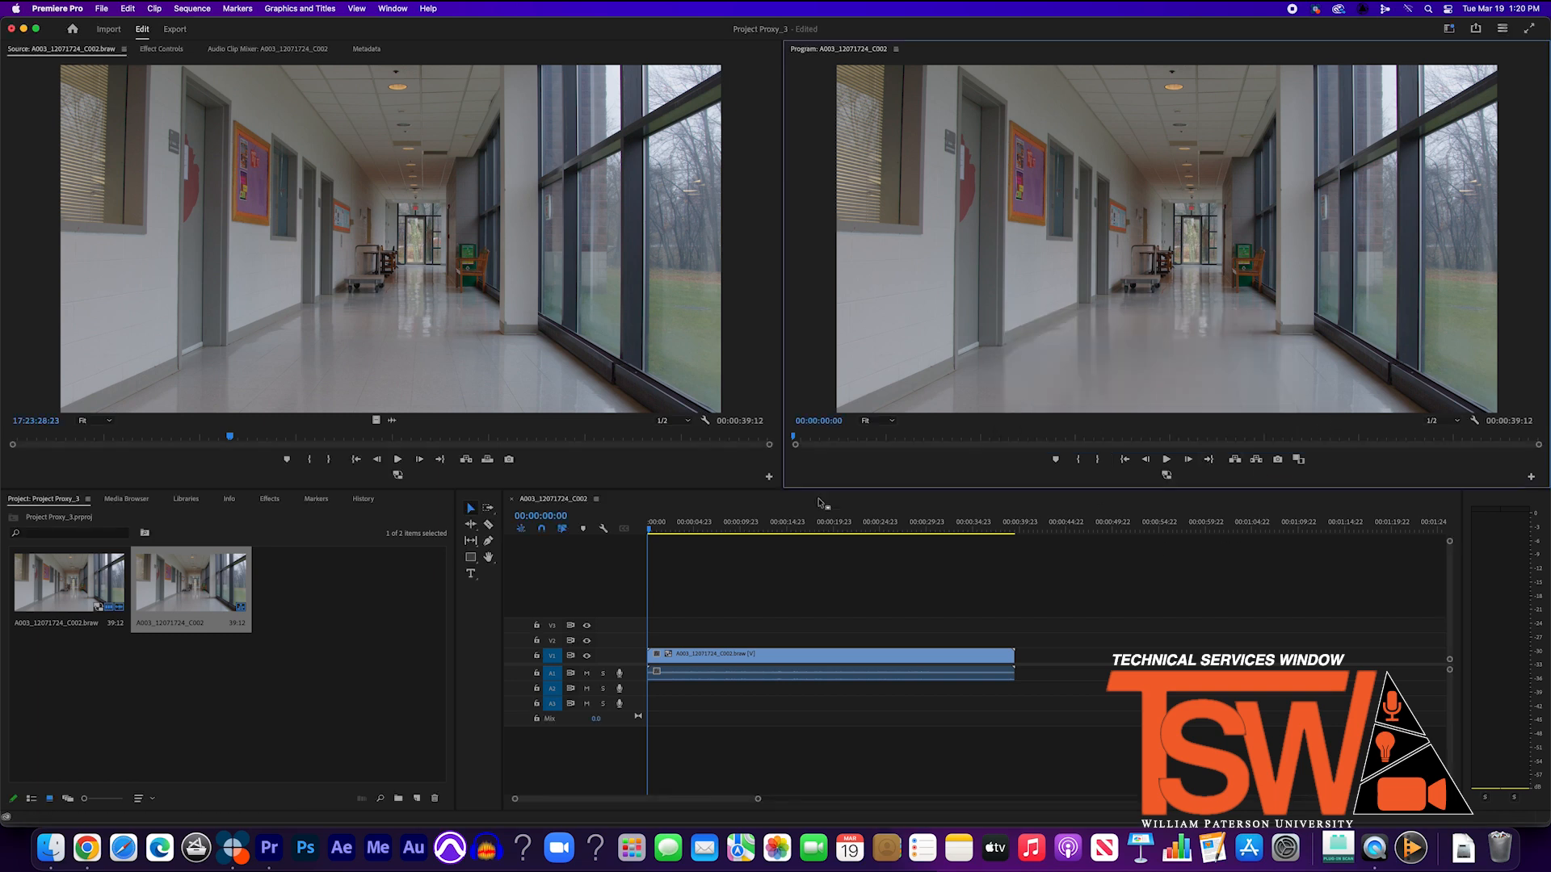
- Toggle proxies on and off in the monitors and play the sequence to compare proxy and full-resolution playback
click(397, 475)
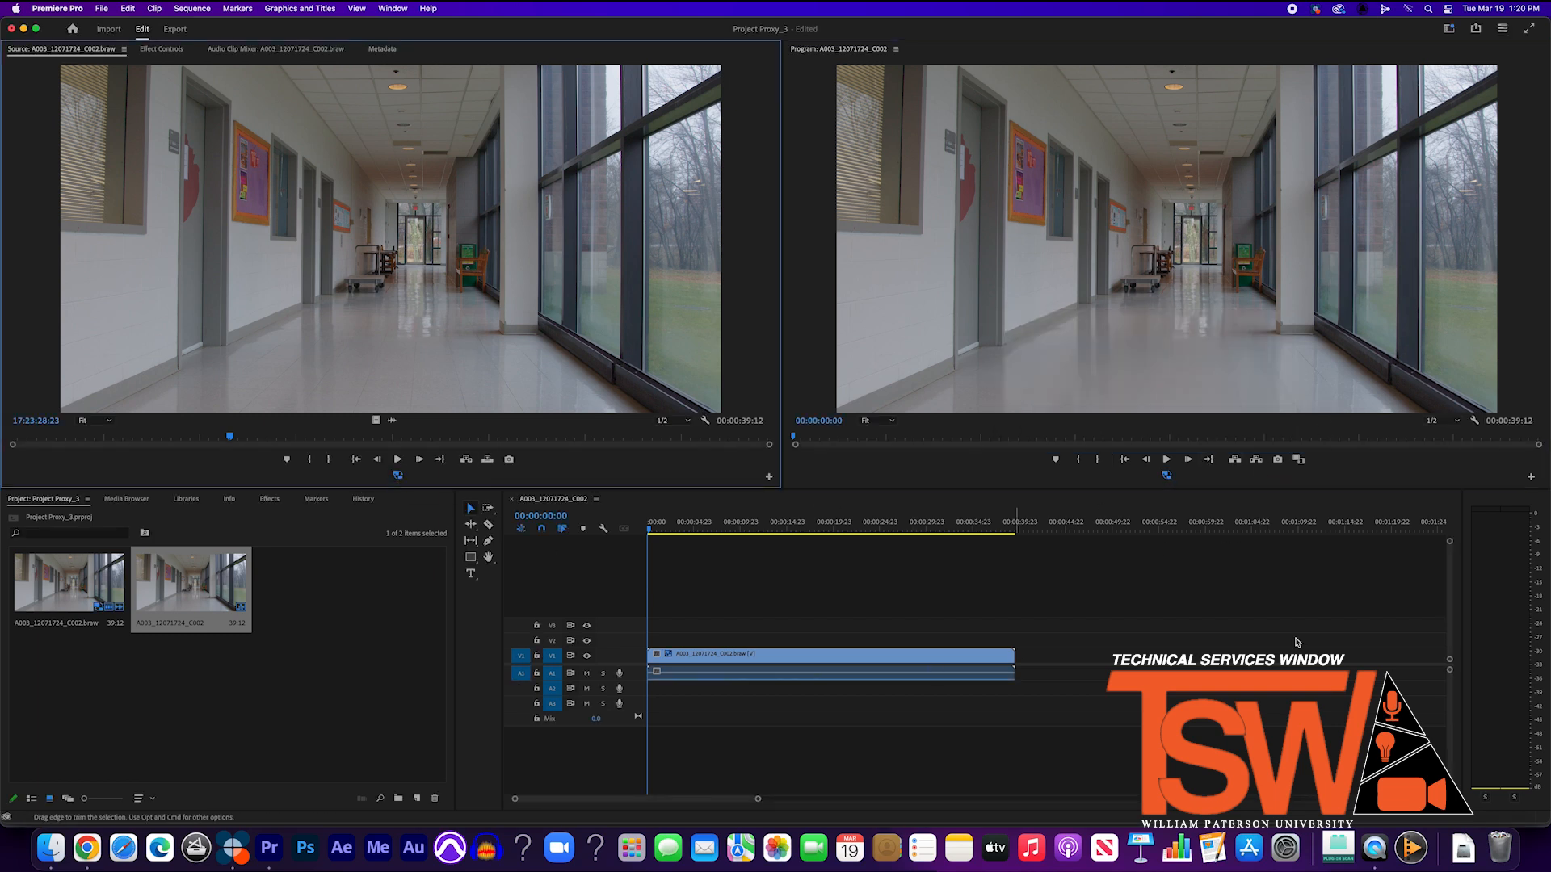
click(1167, 483)
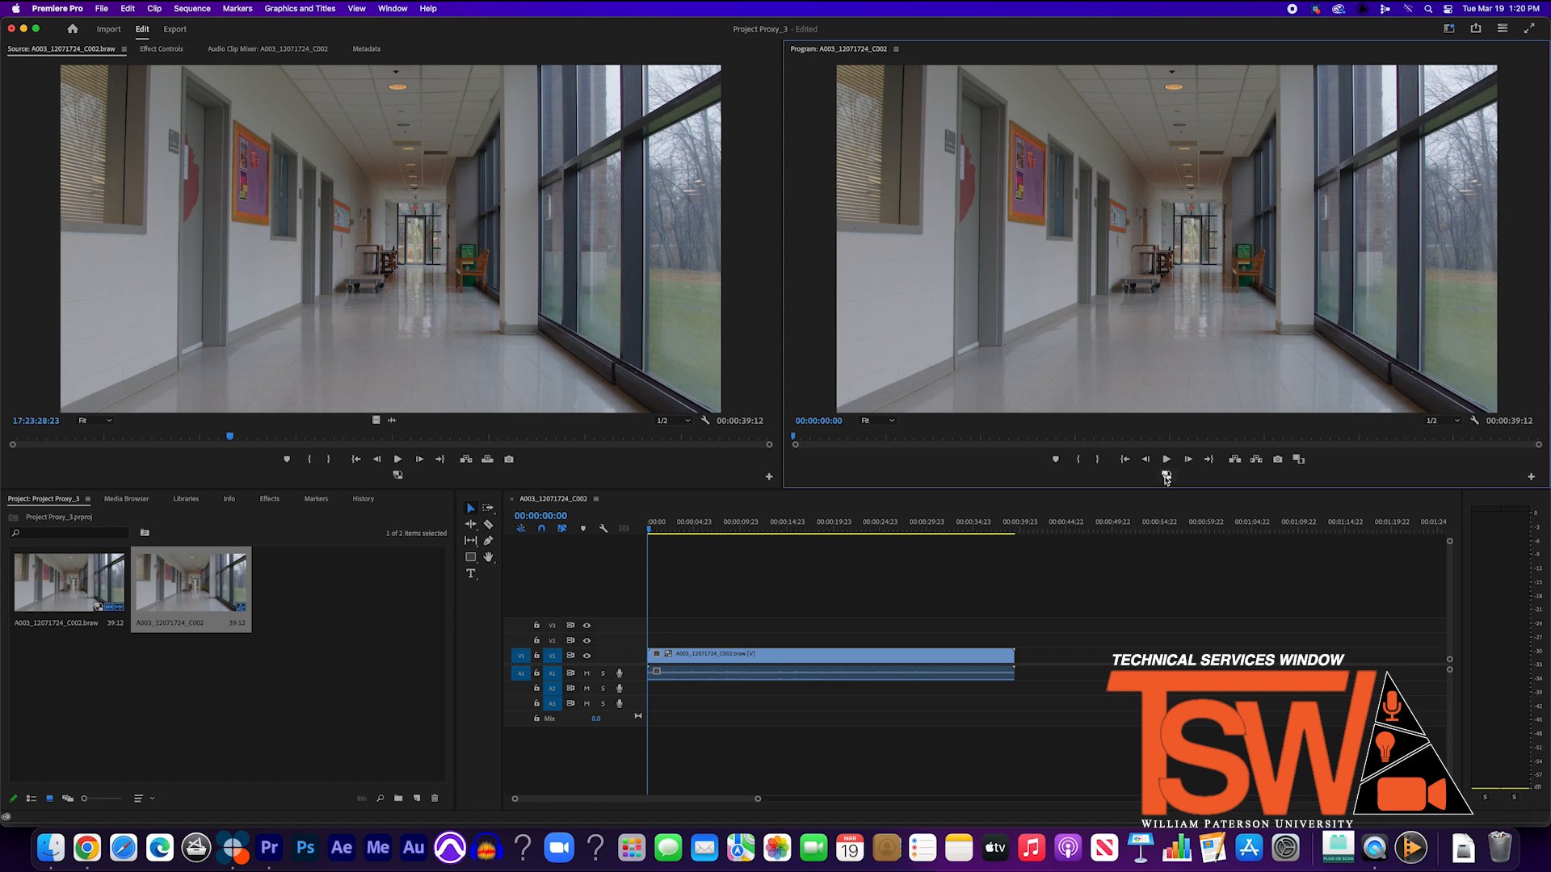
key(space)
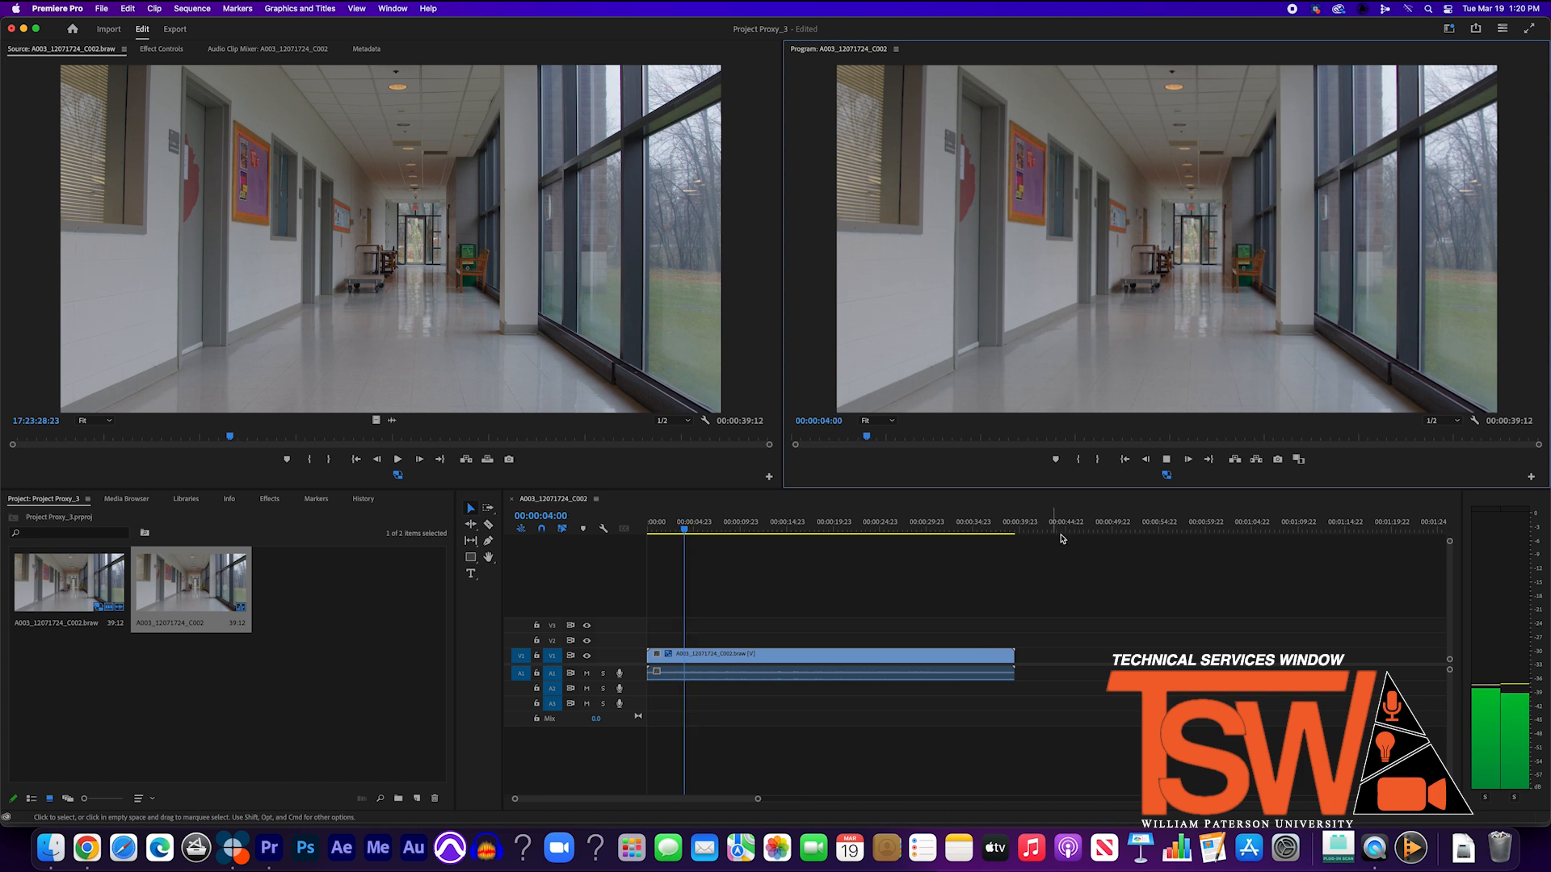
click(398, 454)
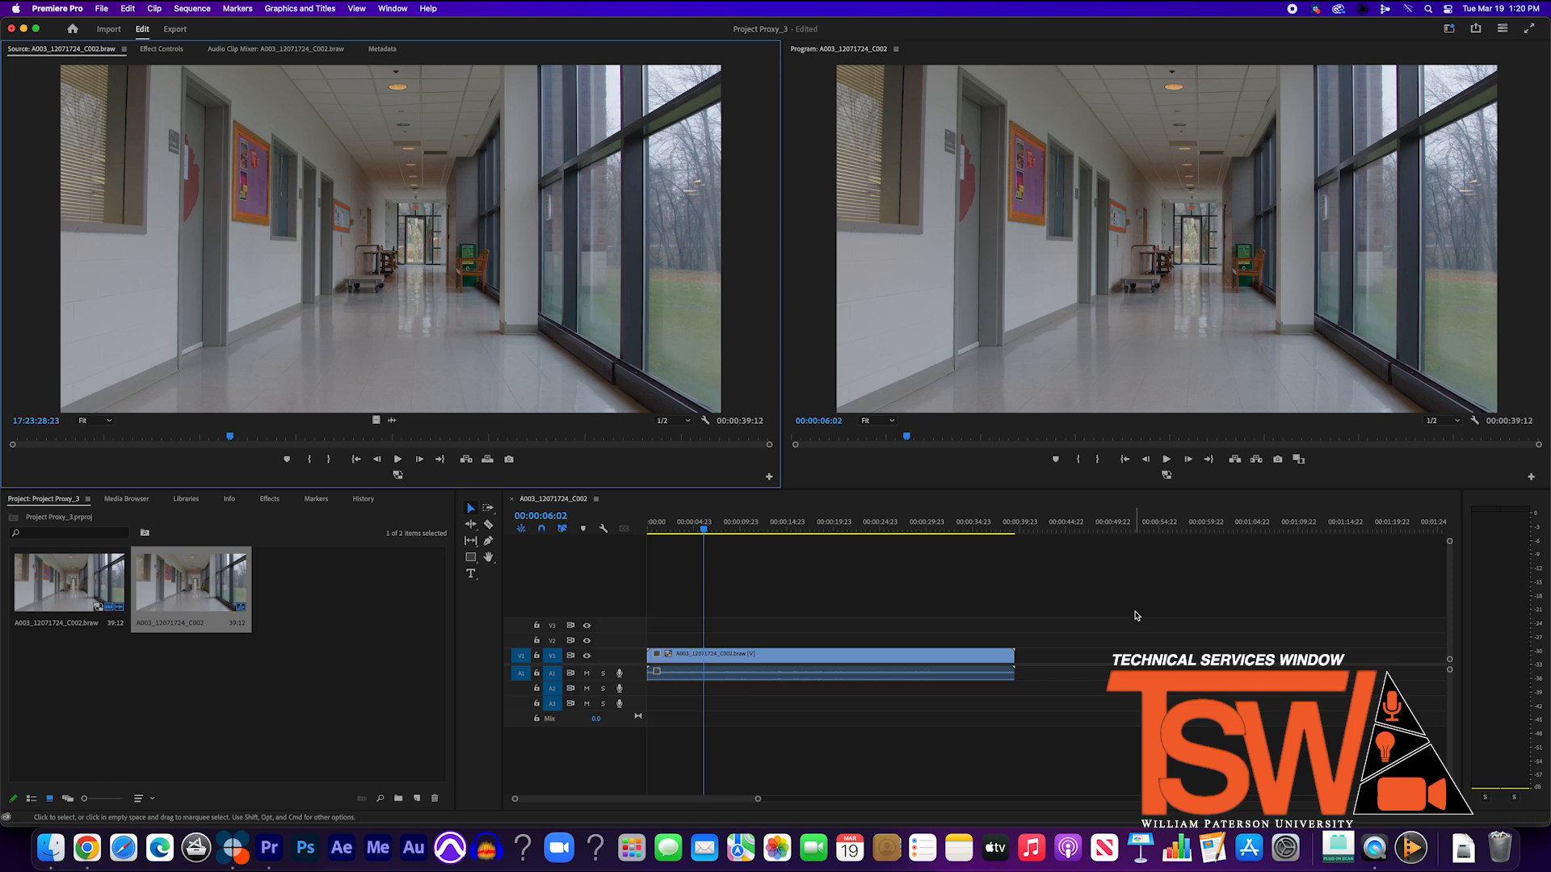
click(1166, 459)
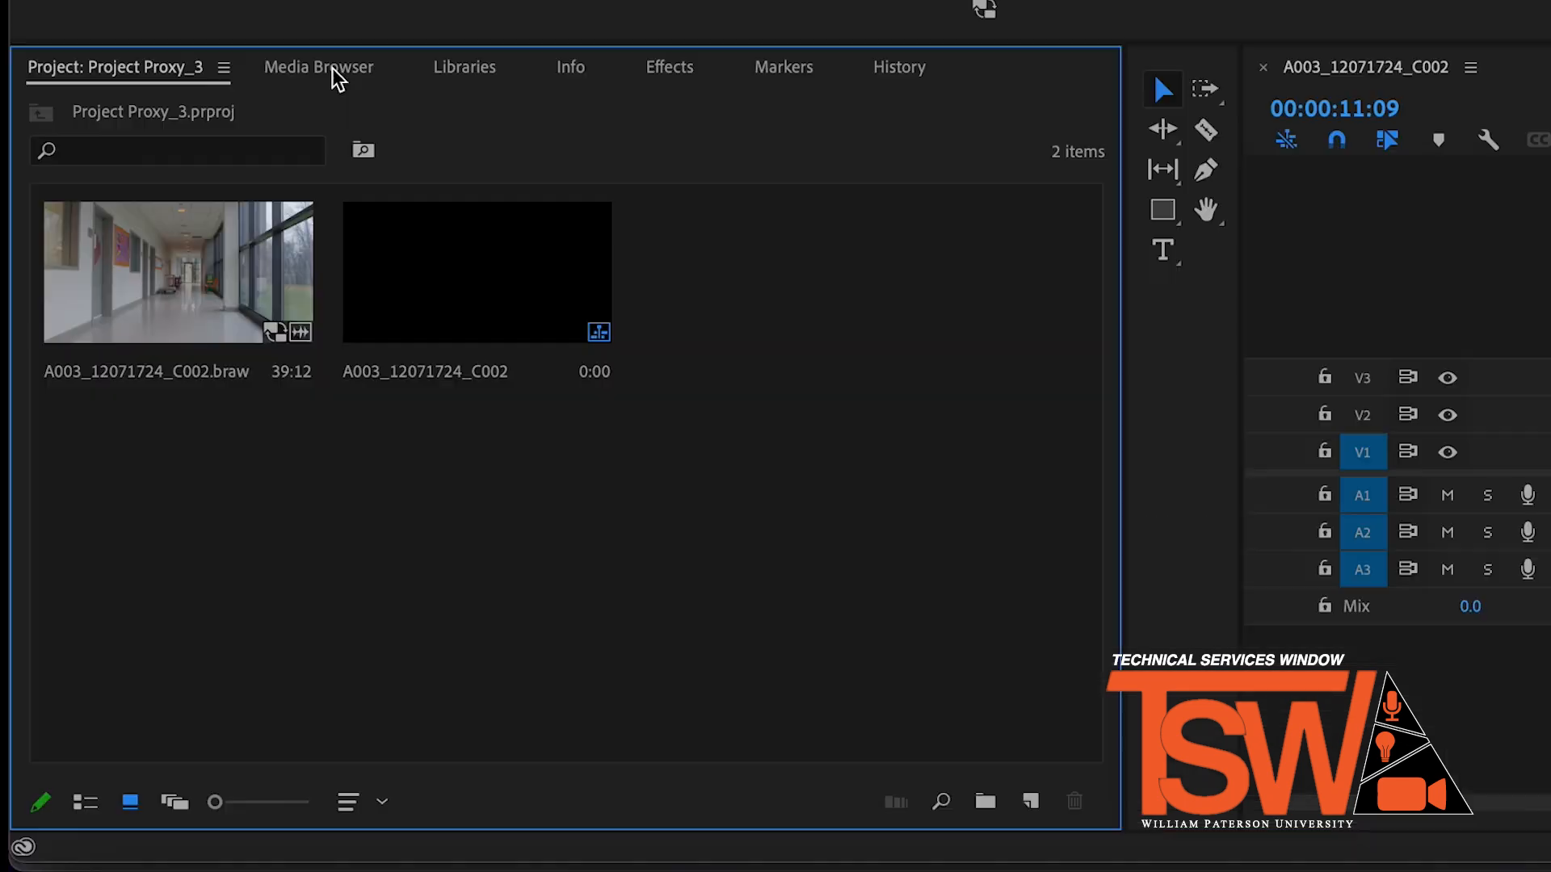
- Enable ingest in the project's ingest settings and set its action to Create Proxies
click(137, 502)
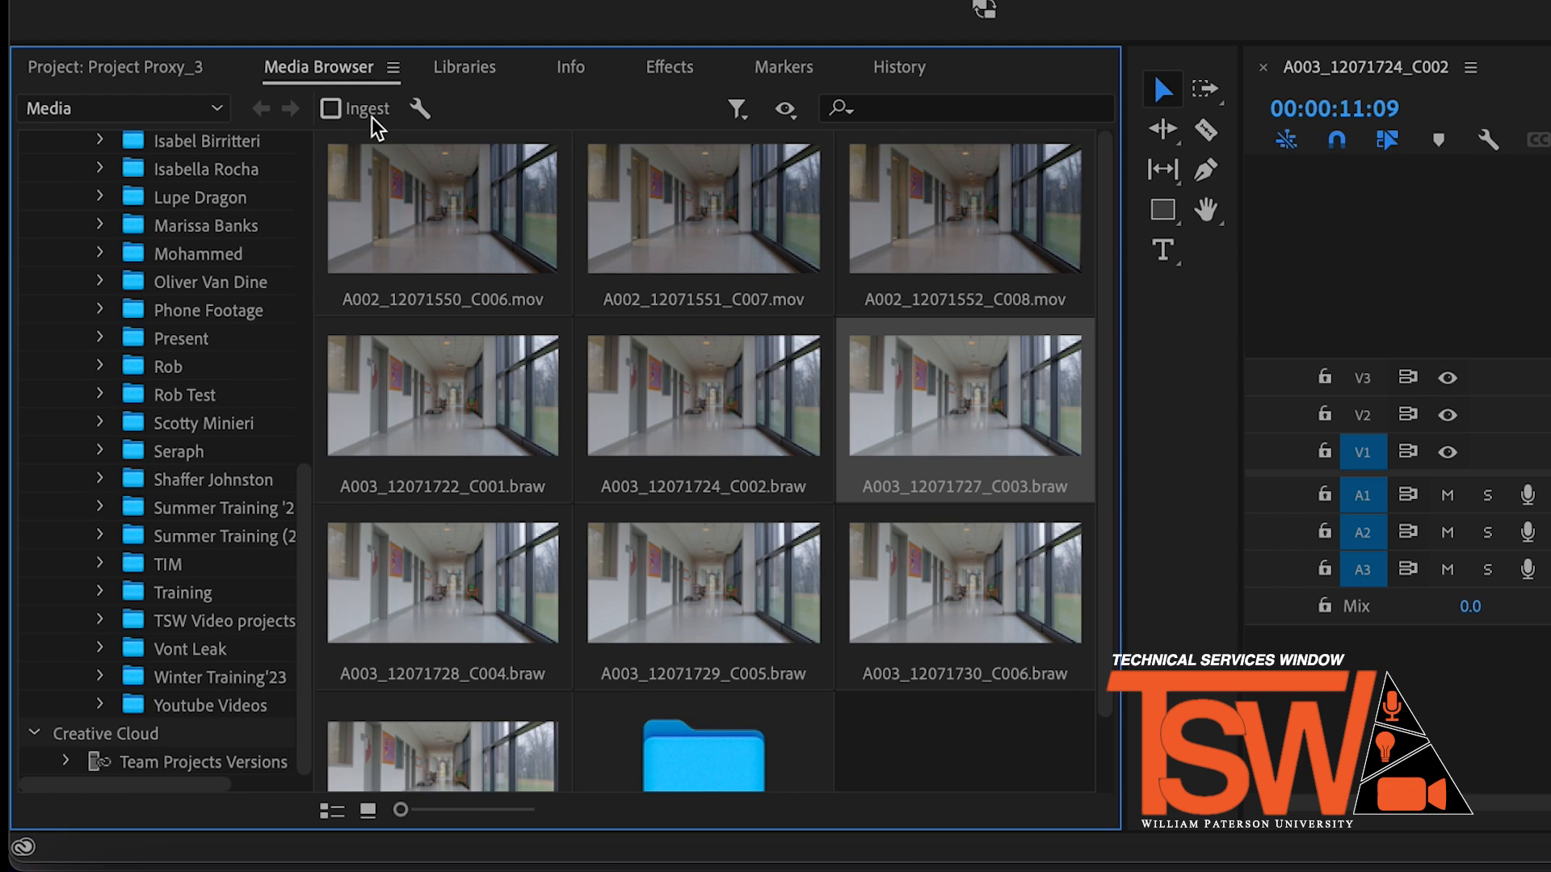
click(373, 122)
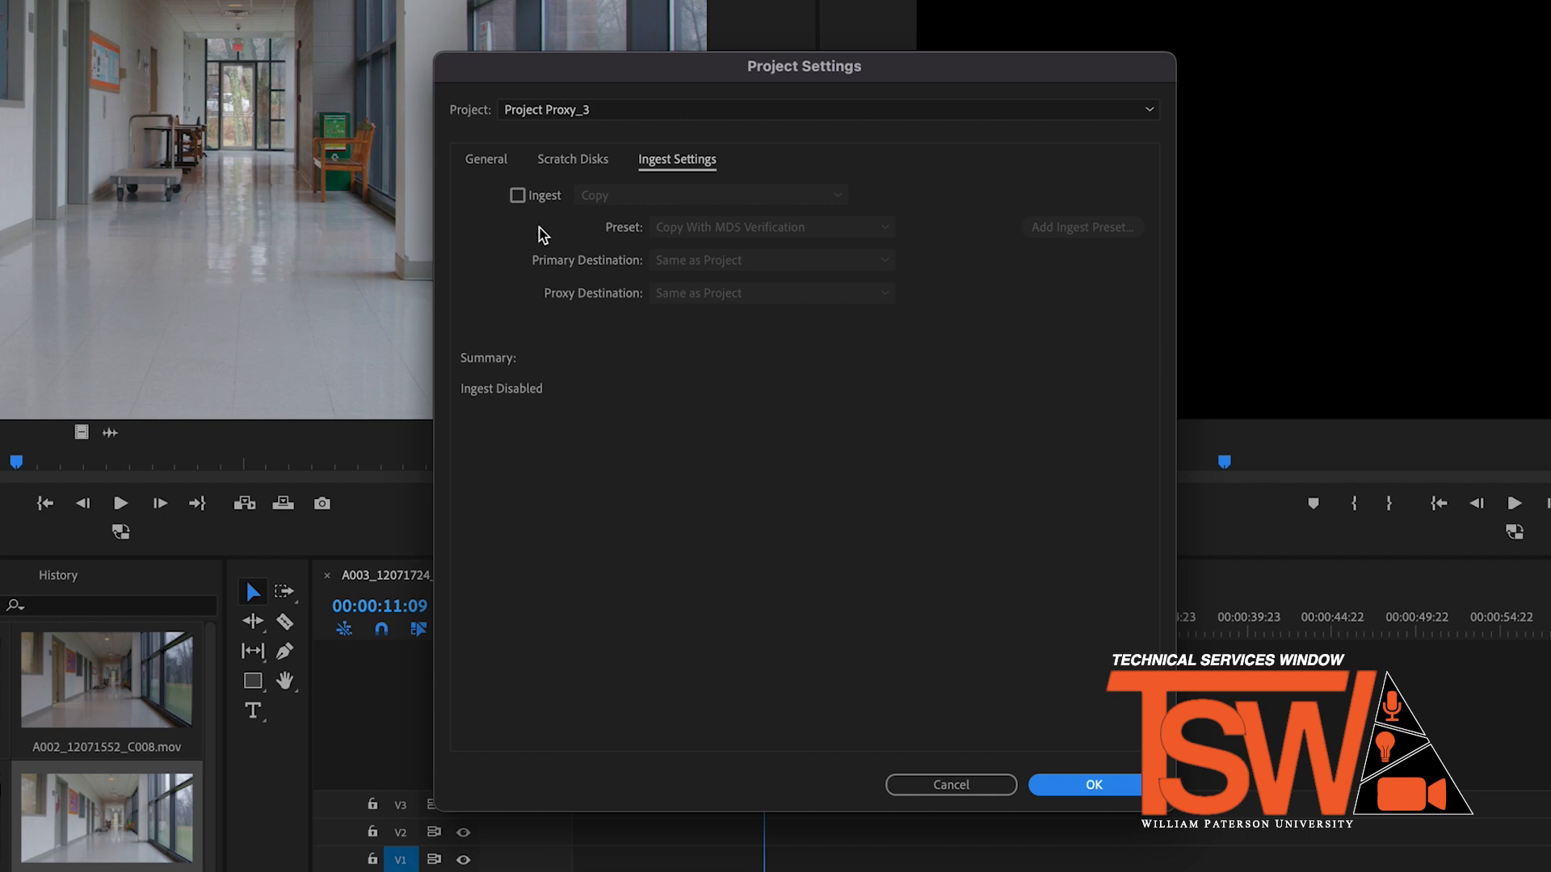
click(518, 196)
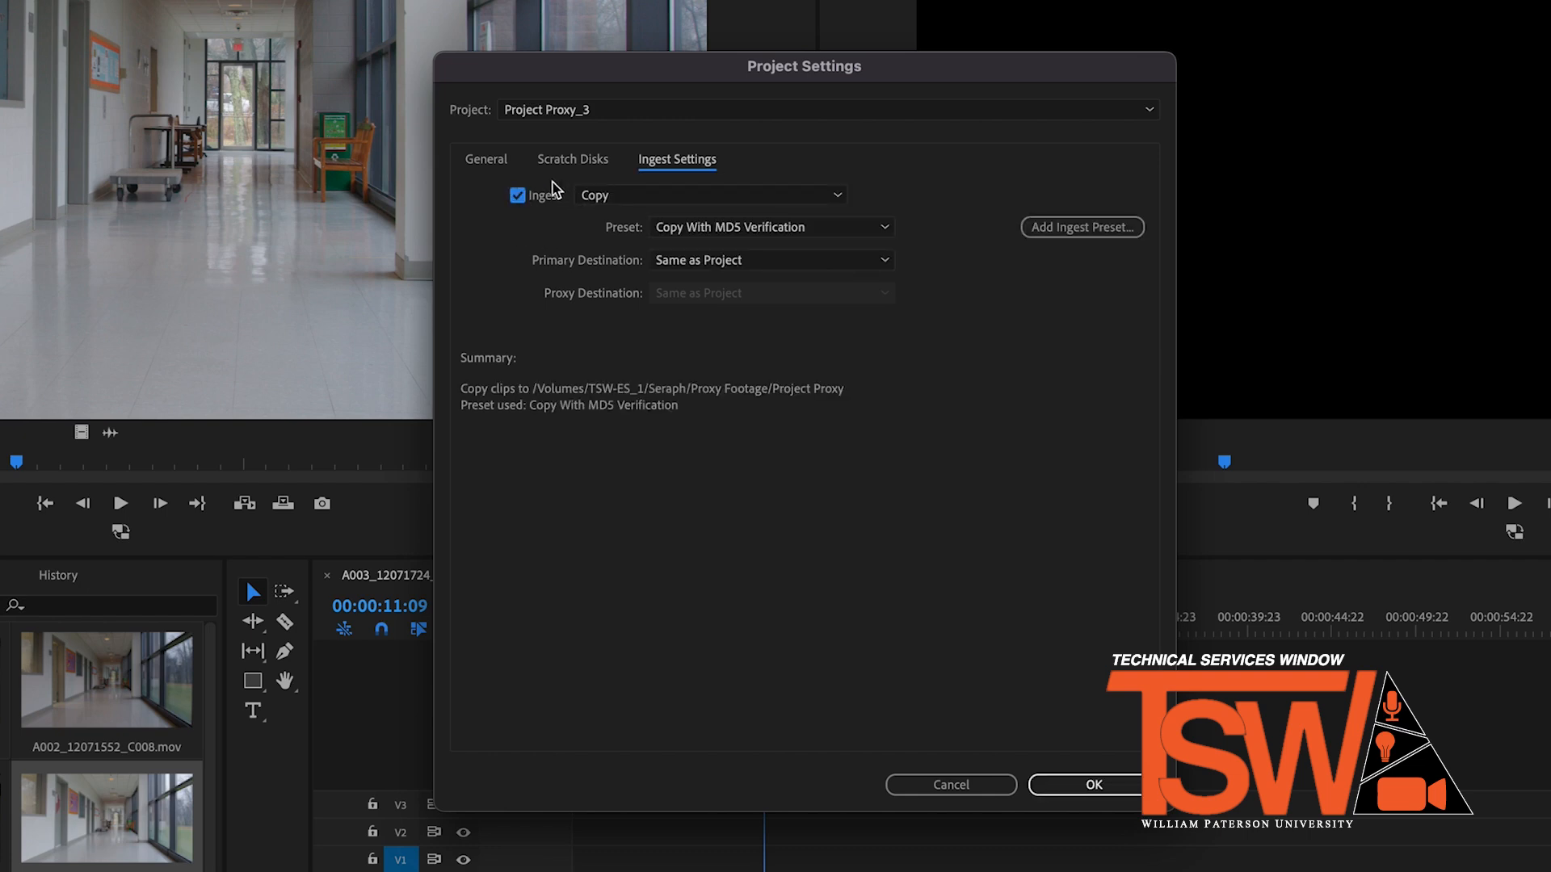
click(618, 198)
click(630, 266)
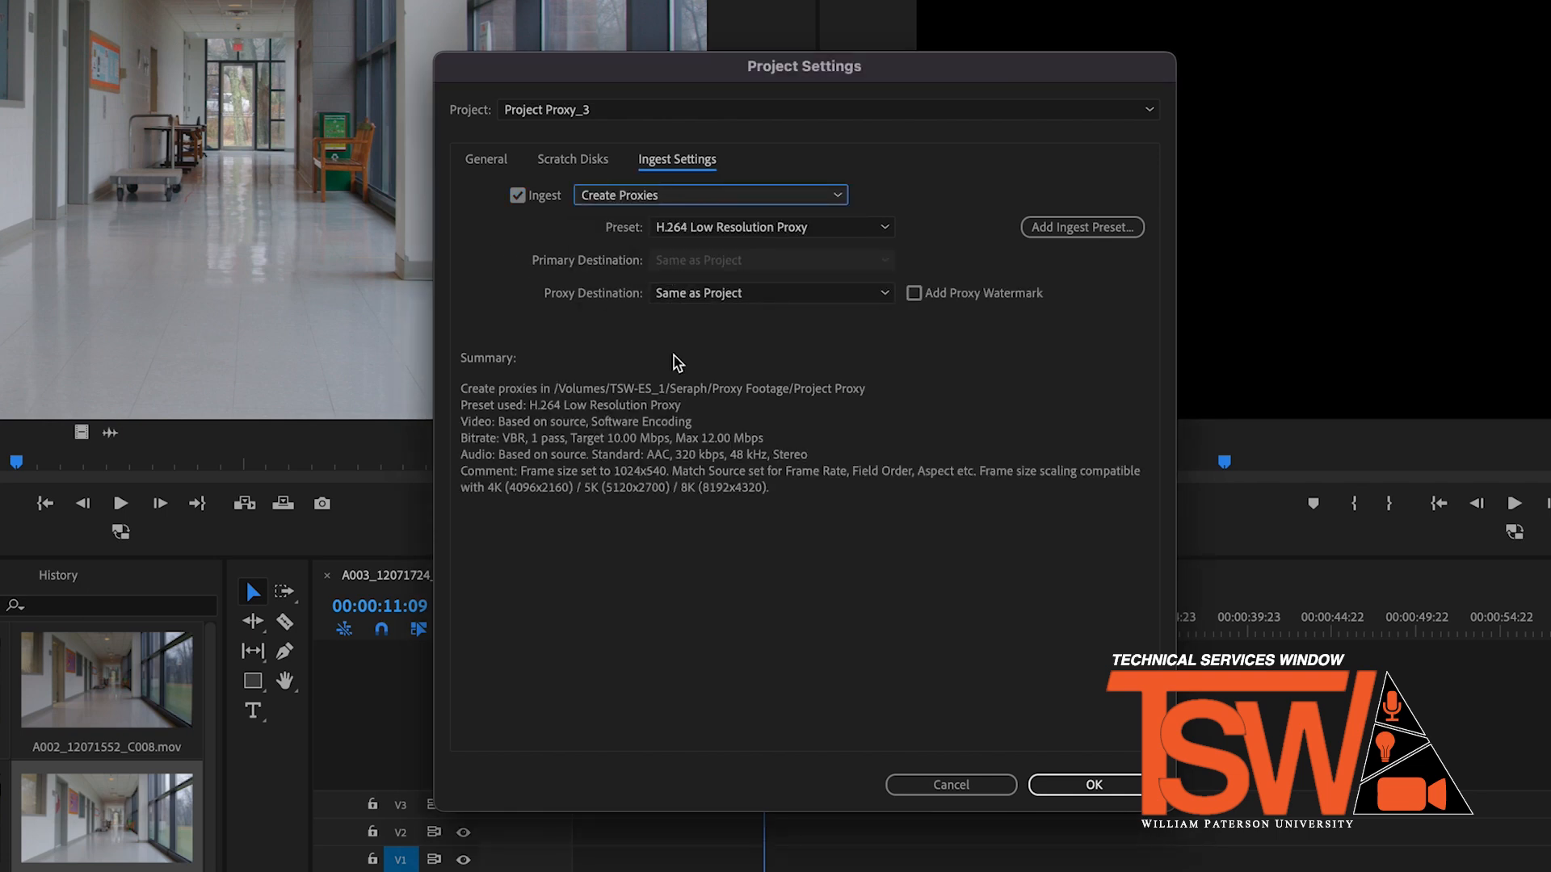
- Set the ingest preset to ProRes Low Resolution Proxy
click(679, 228)
click(719, 258)
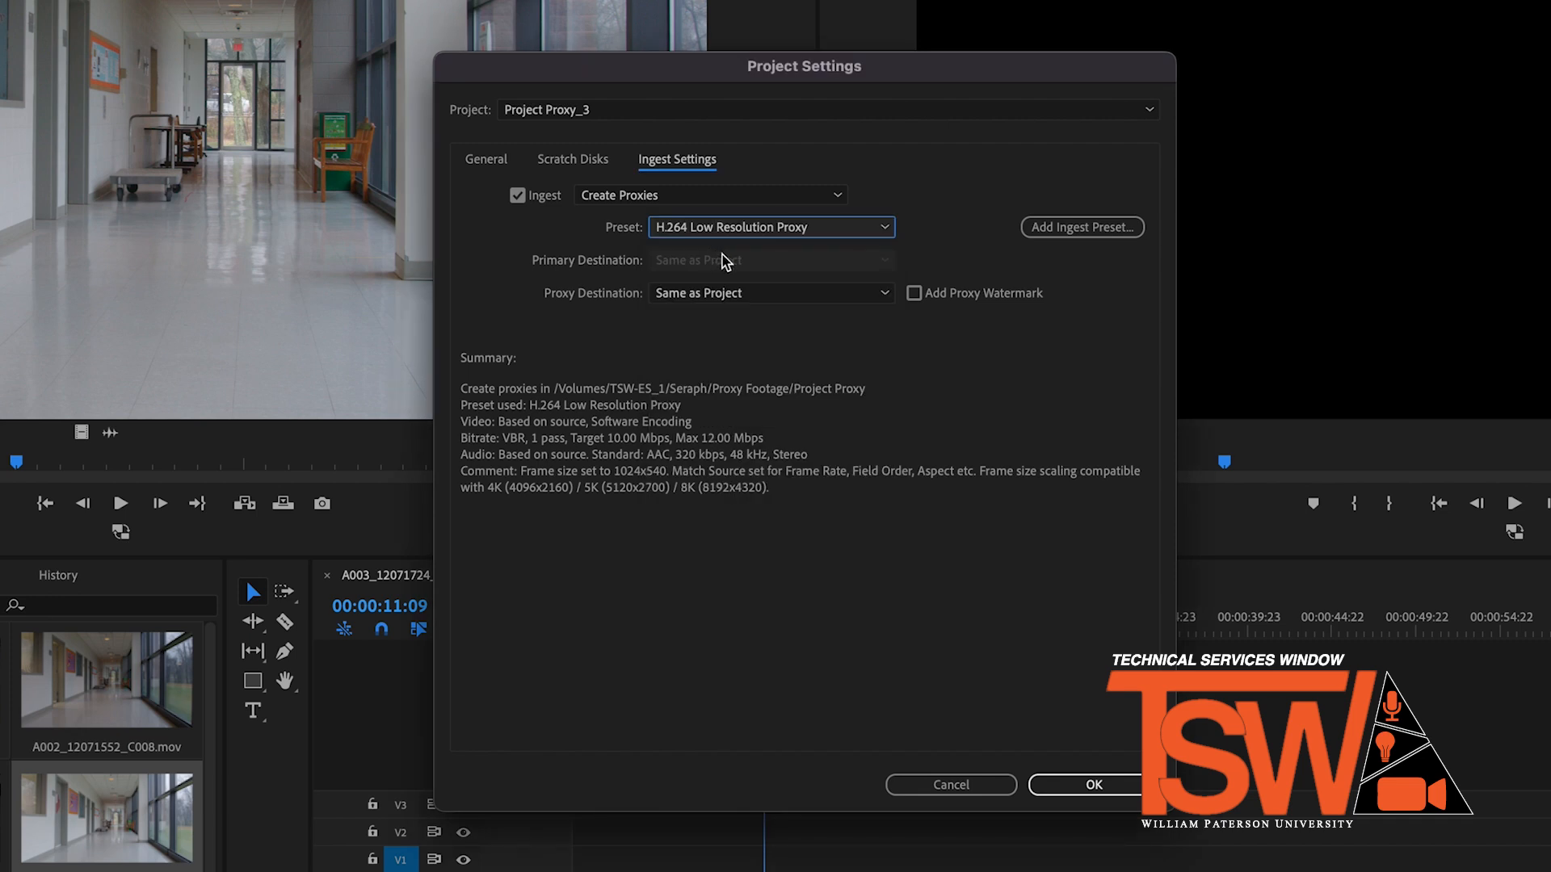
click(682, 230)
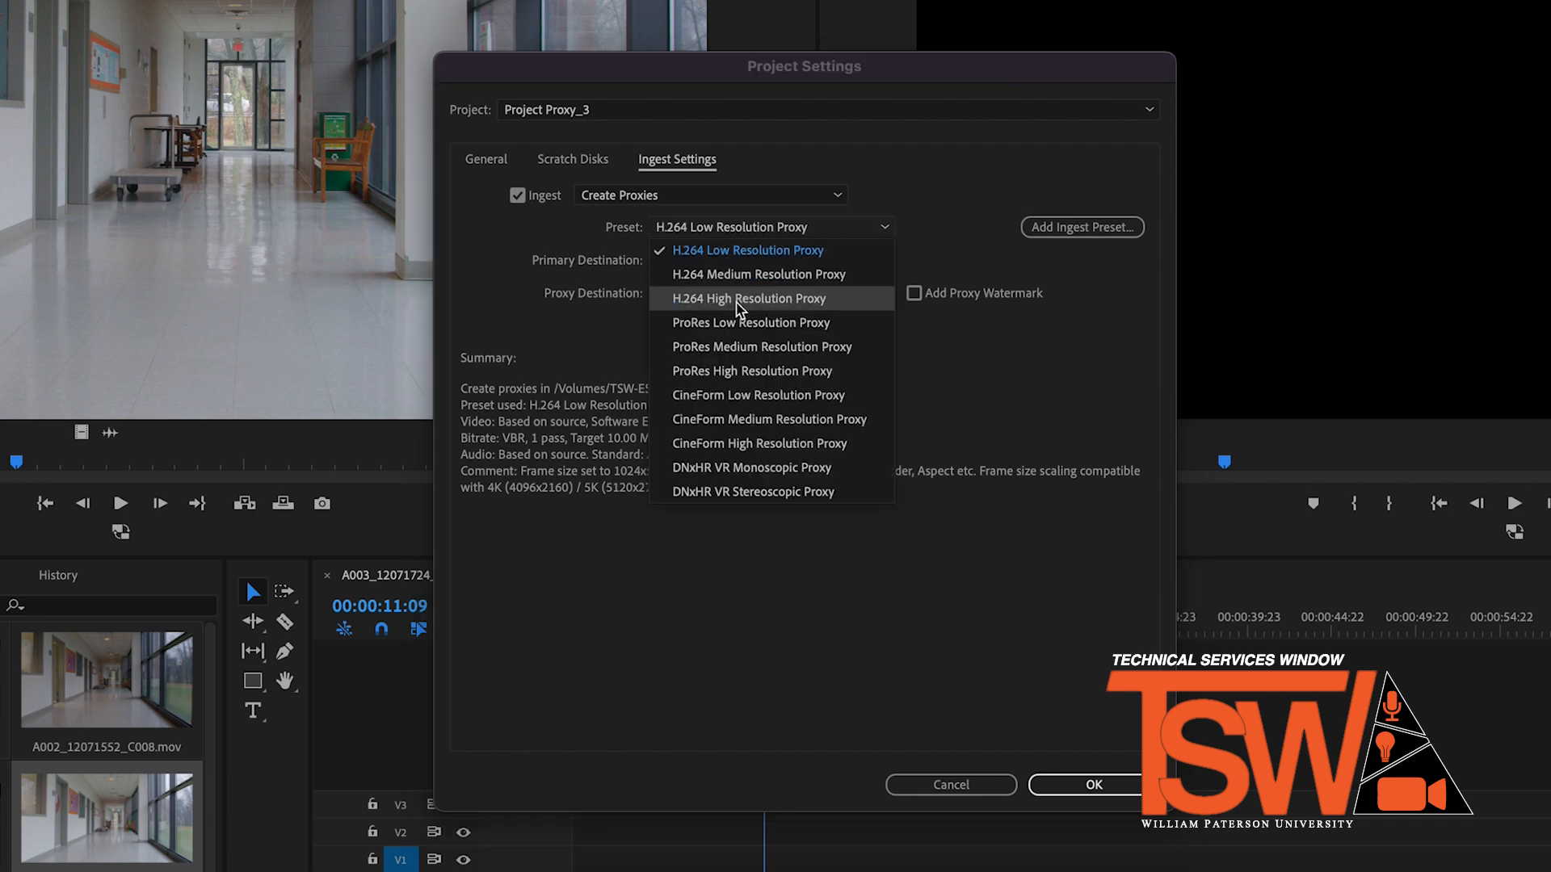
click(714, 324)
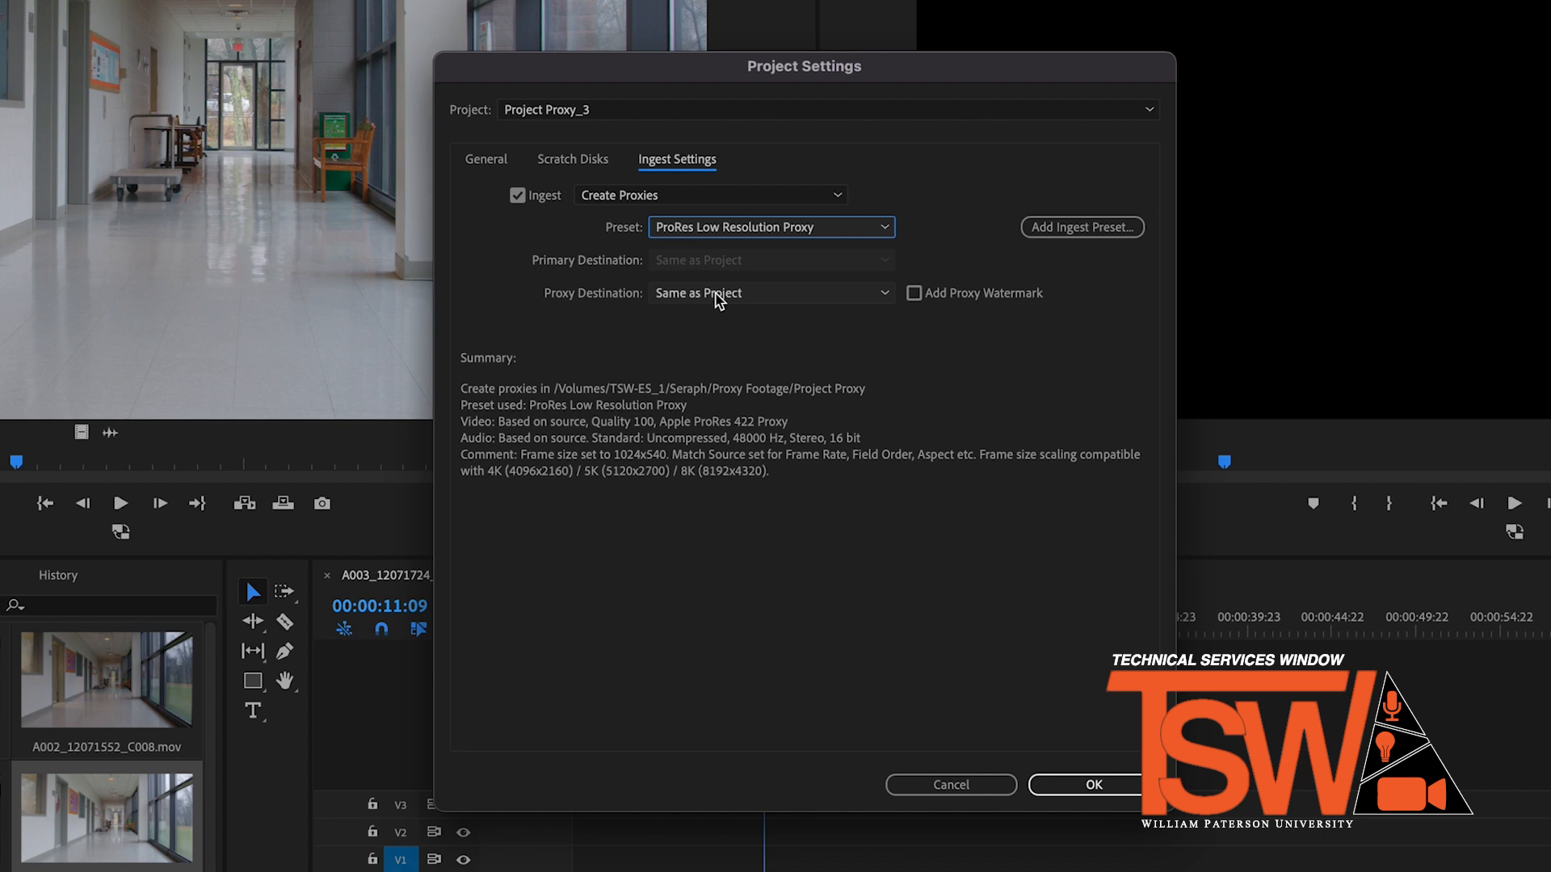
- Set the proxy destination to the Project Proxy folder as a custom location and apply the ingest settings
click(718, 298)
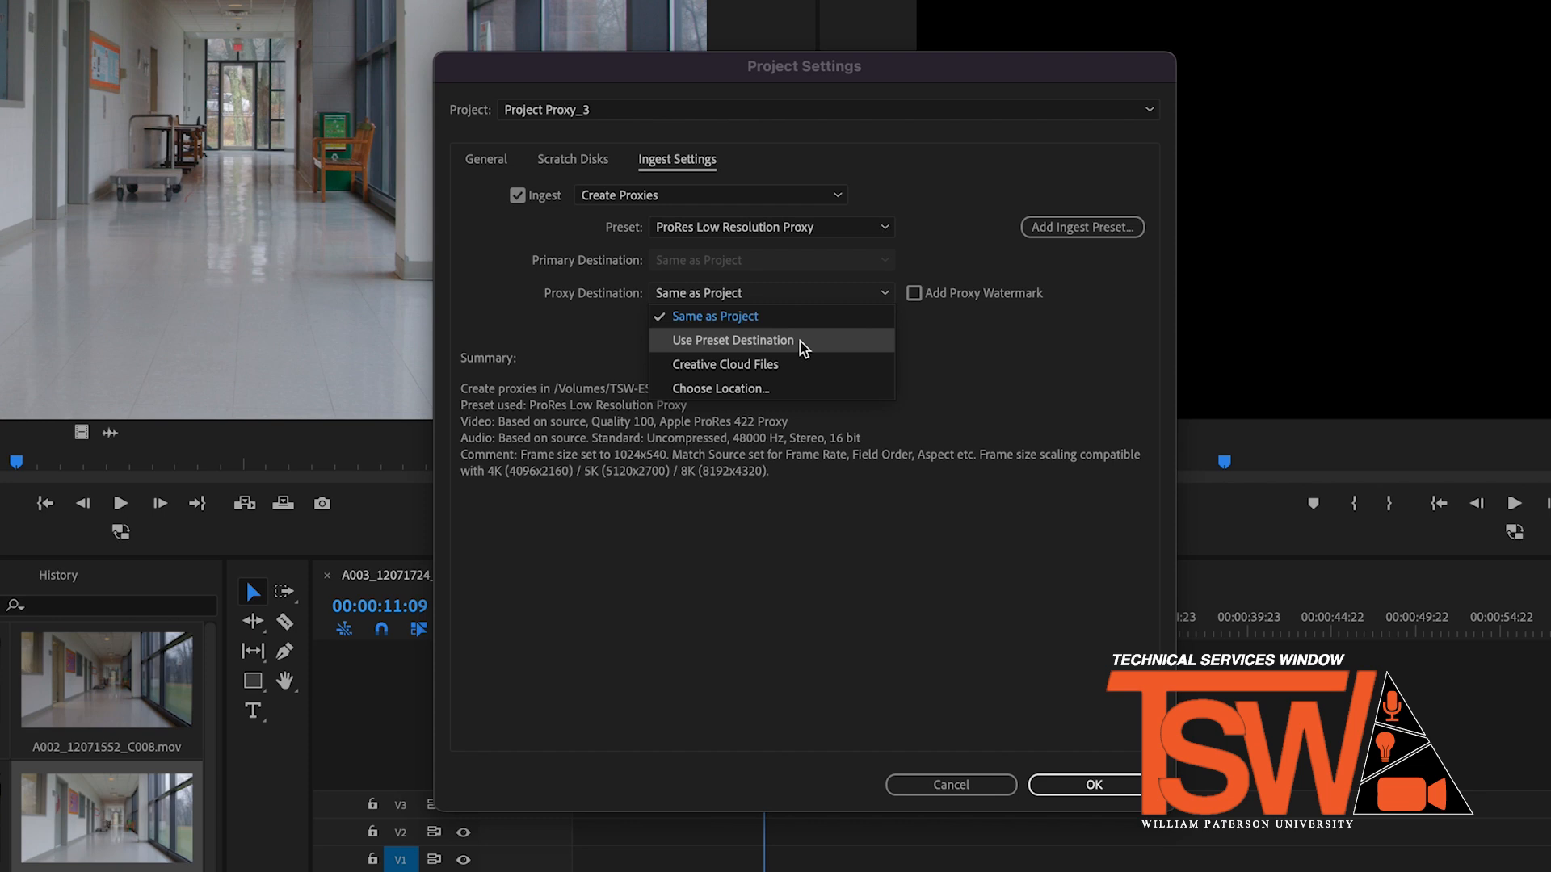
click(744, 390)
scroll(928, 315, down, 5)
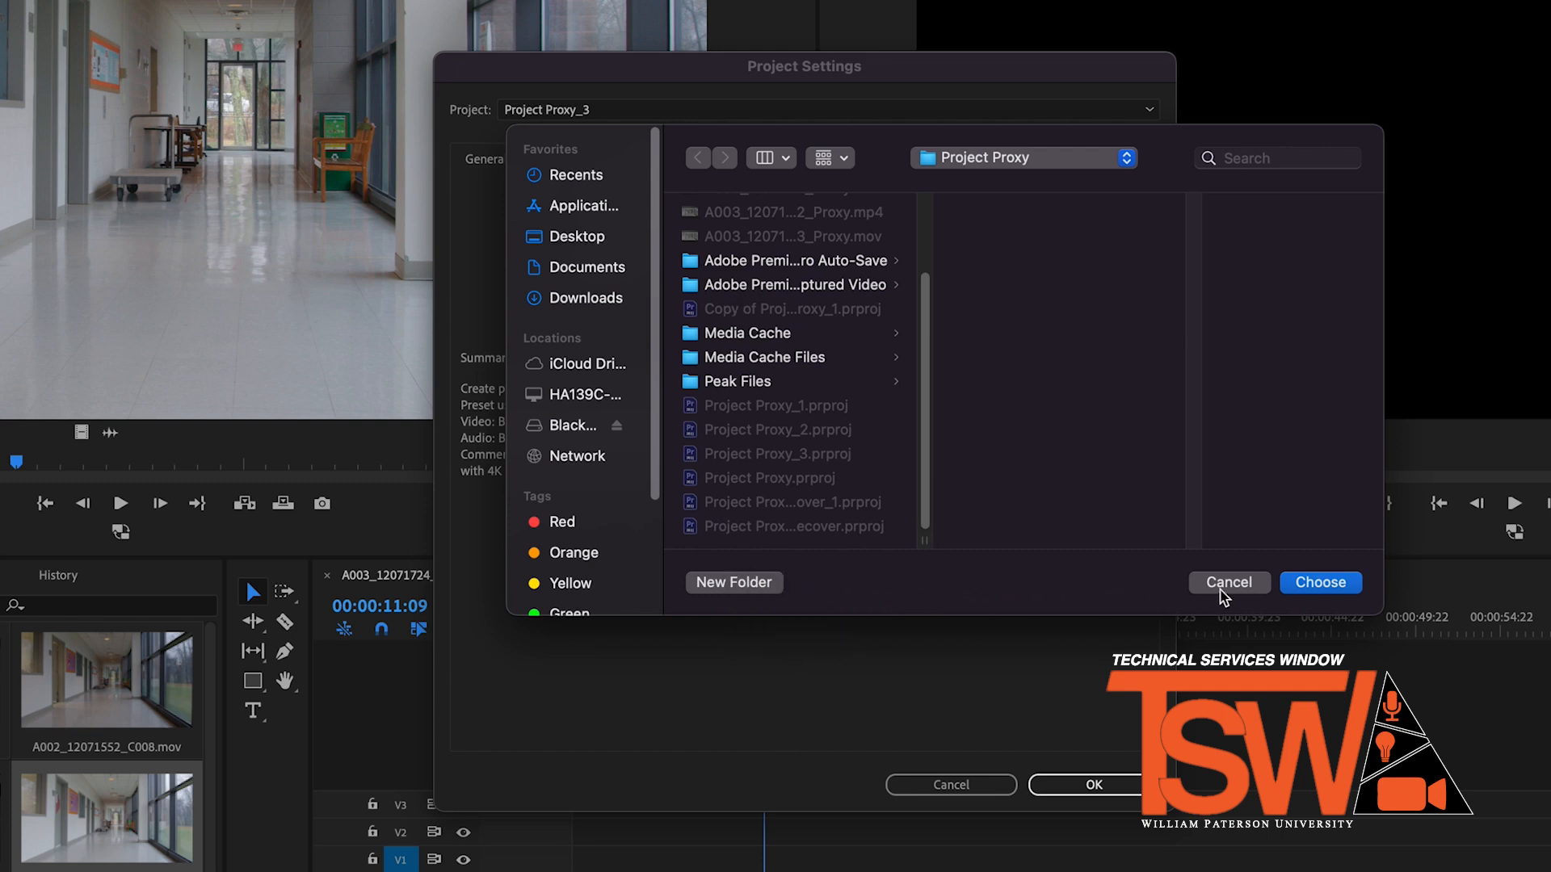
click(1319, 587)
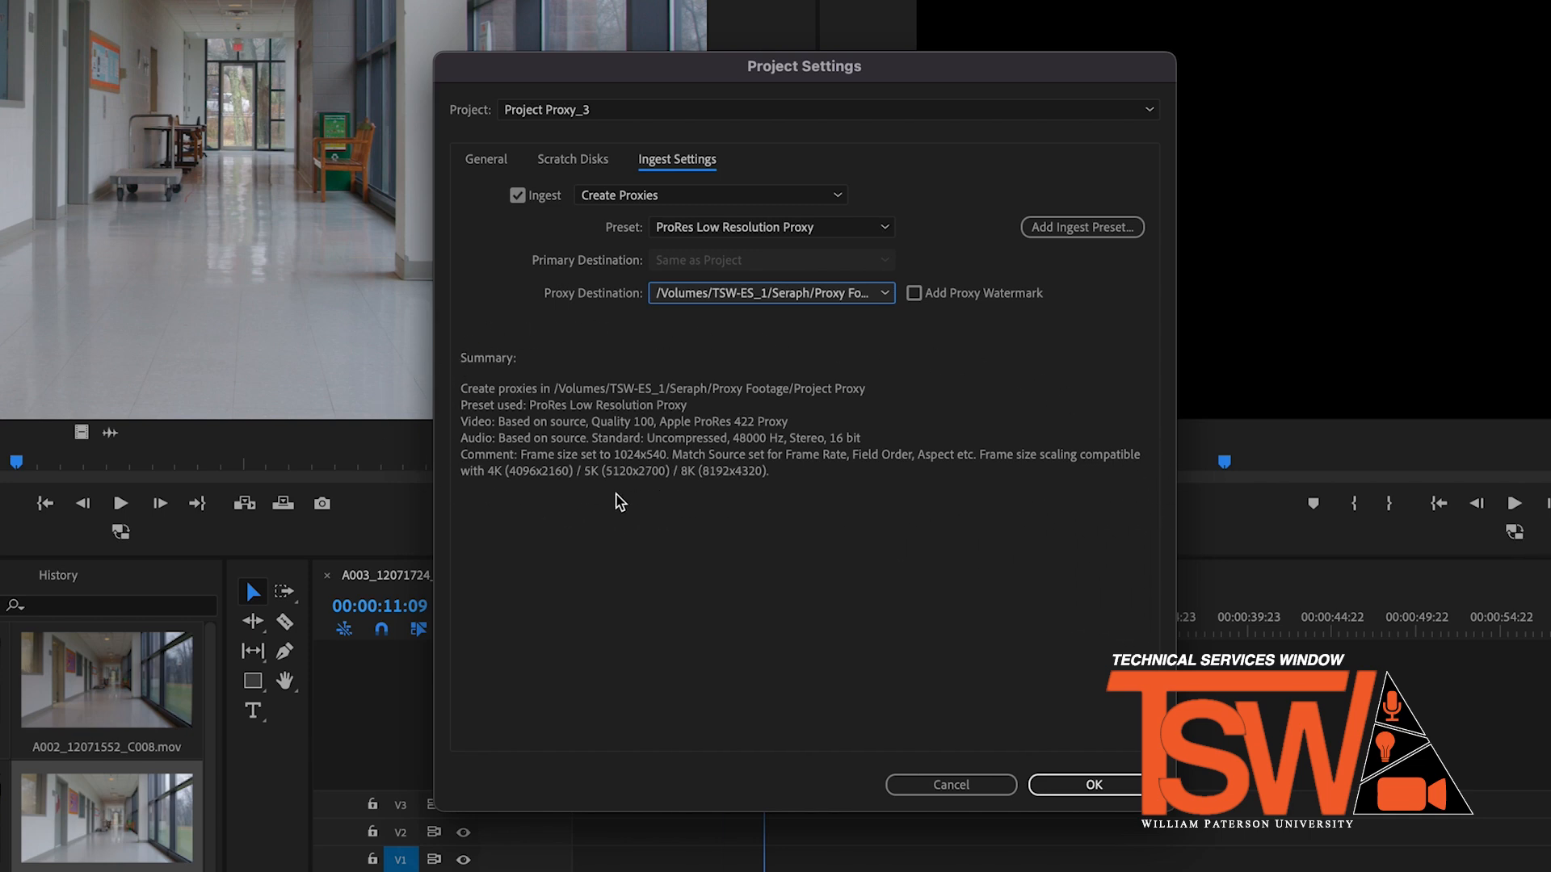
click(1094, 784)
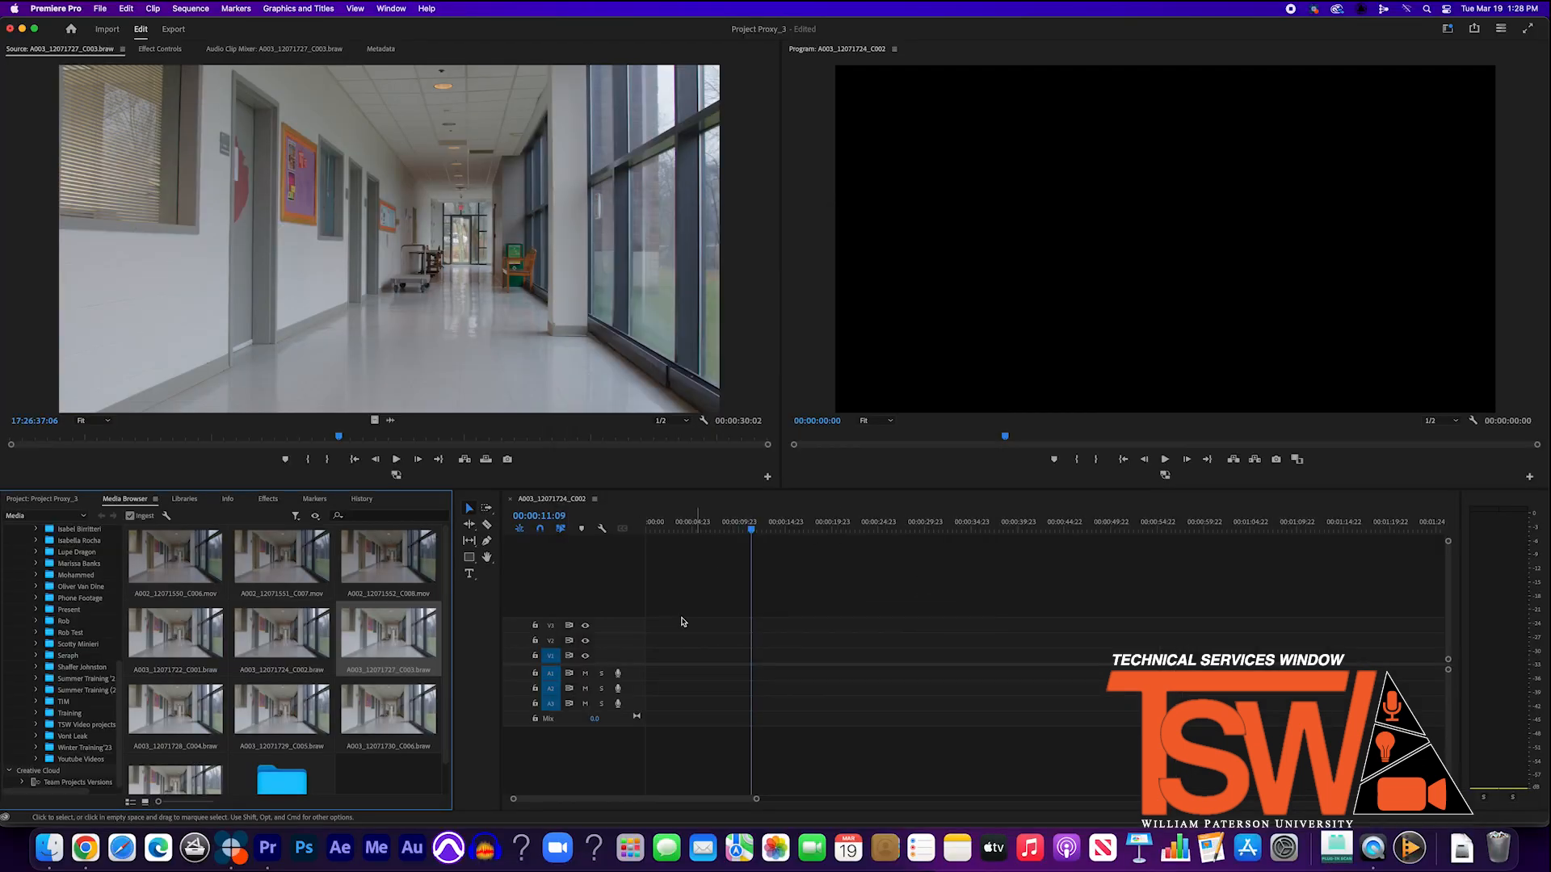